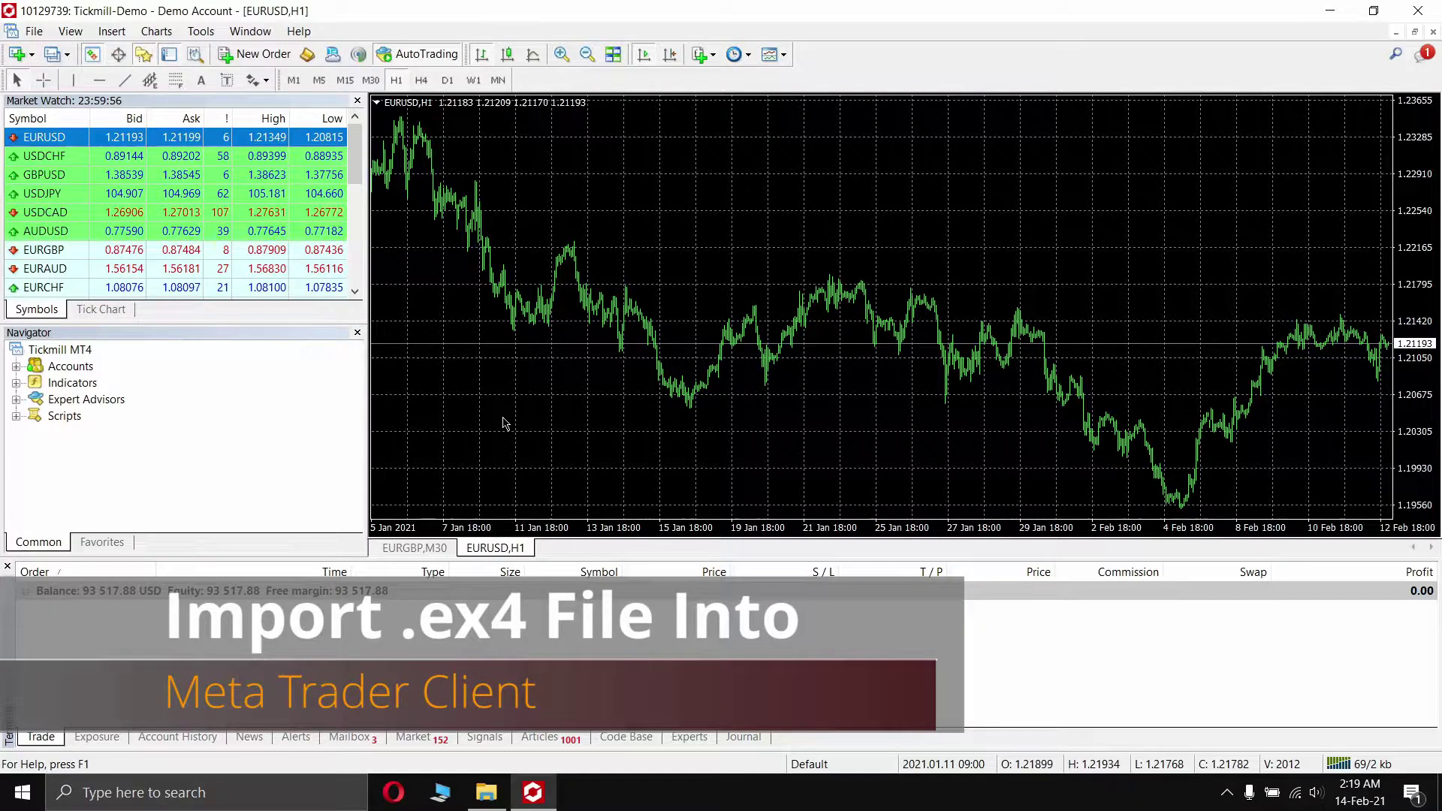
Drag SmartStrategy.ex4 from the download folder toward MetaTrader 4, then bring the terminal back.
left_click(487, 777)
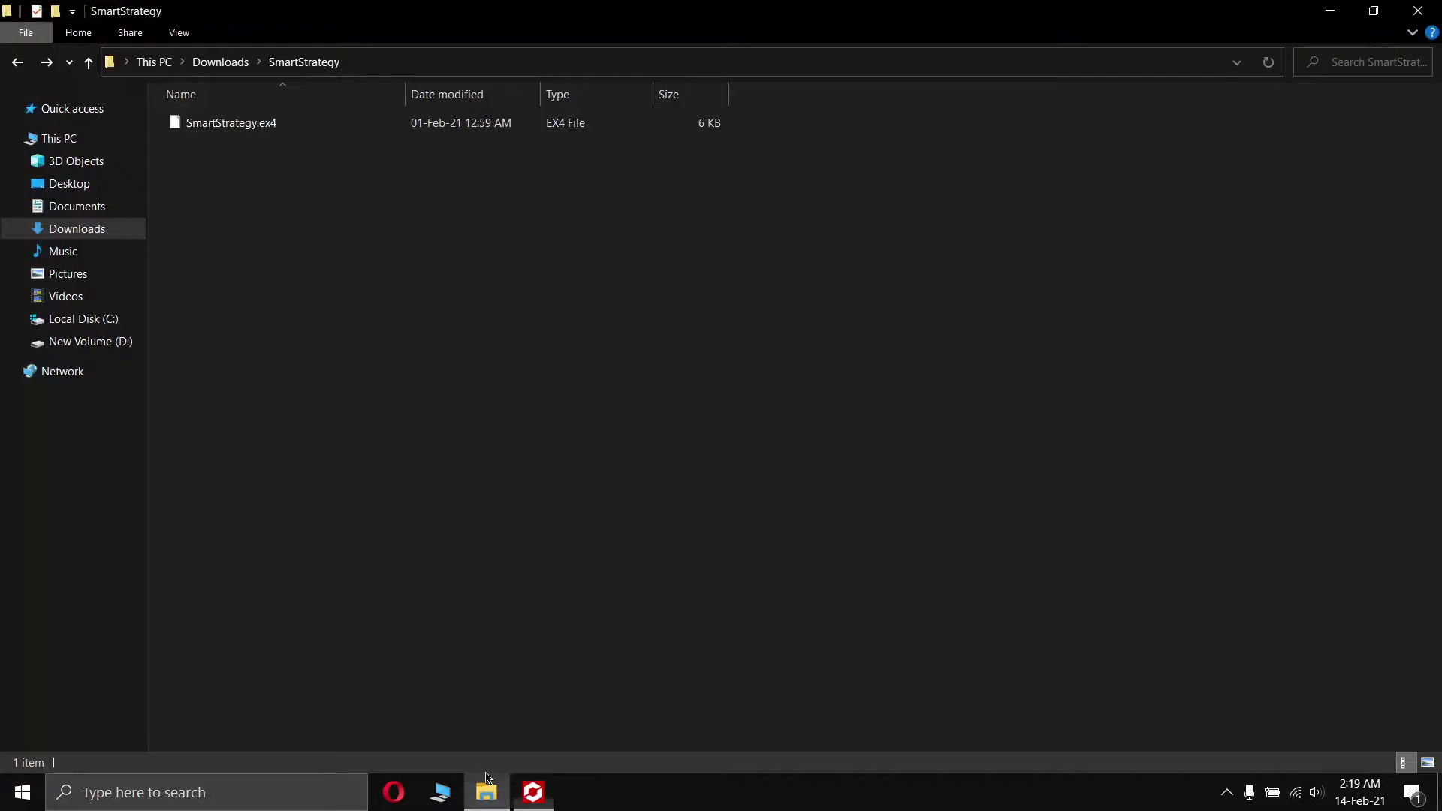
left_click(313, 127)
left_click_drag(283, 126, 644, 443)
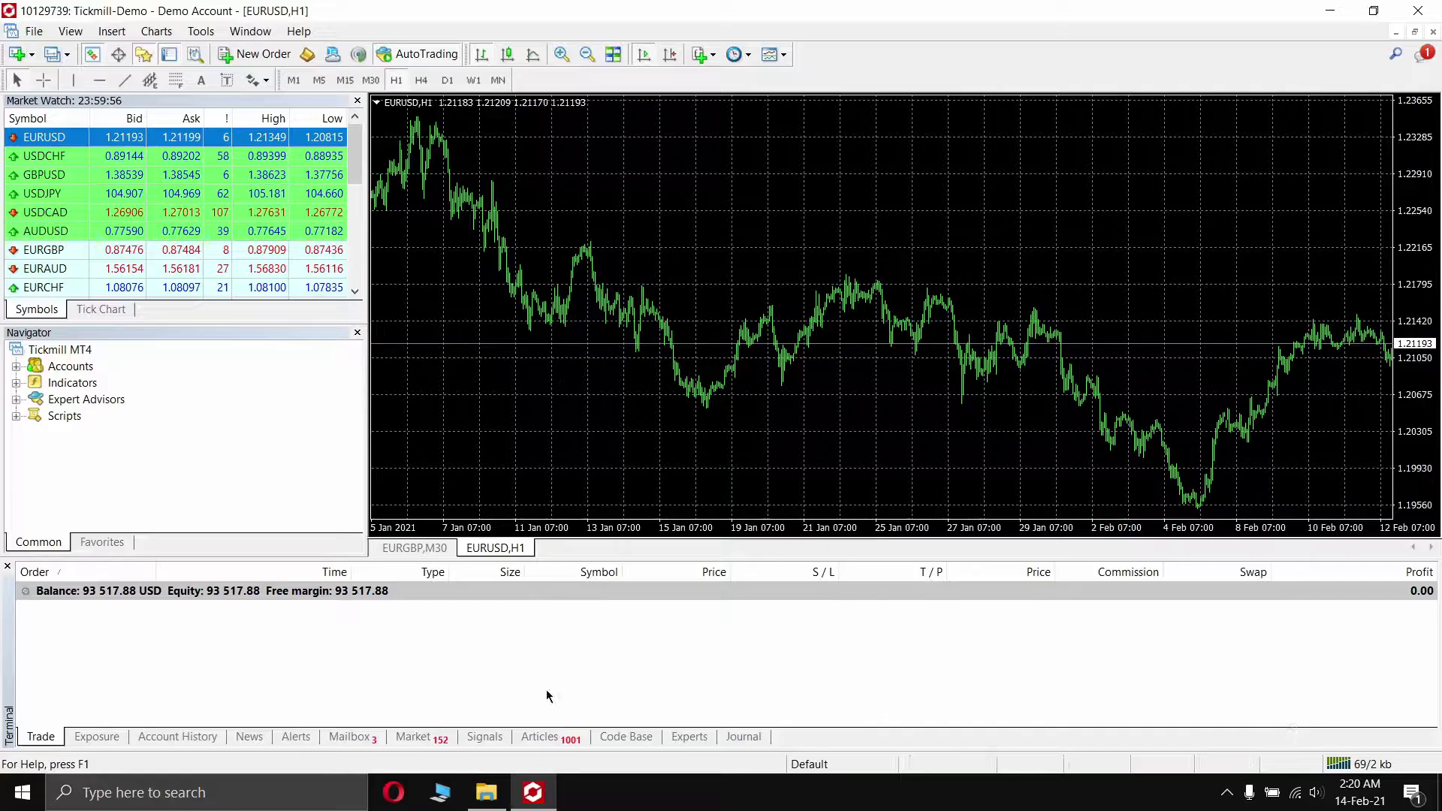
left_click(487, 792)
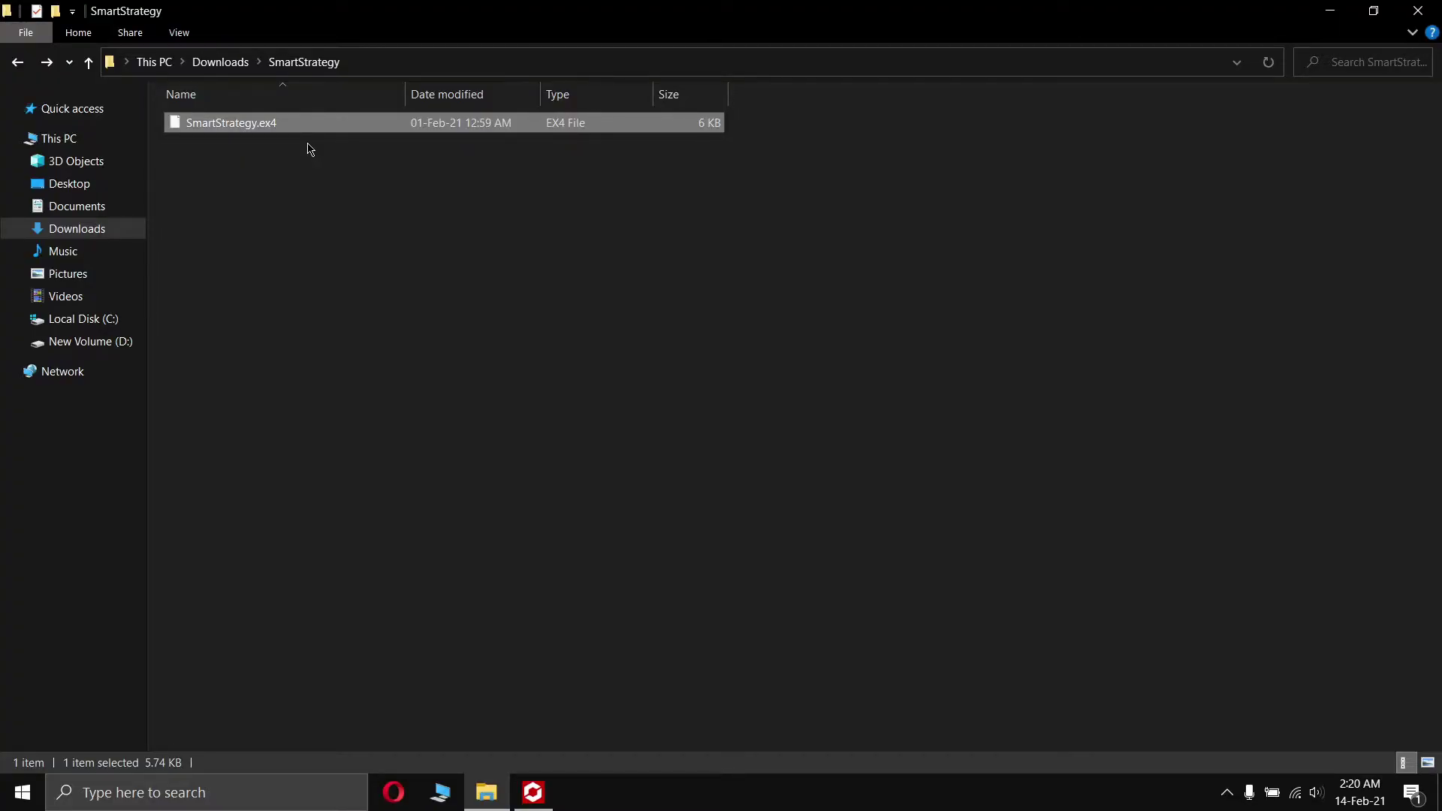
left_click_drag(270, 124, 551, 579)
left_click(533, 789)
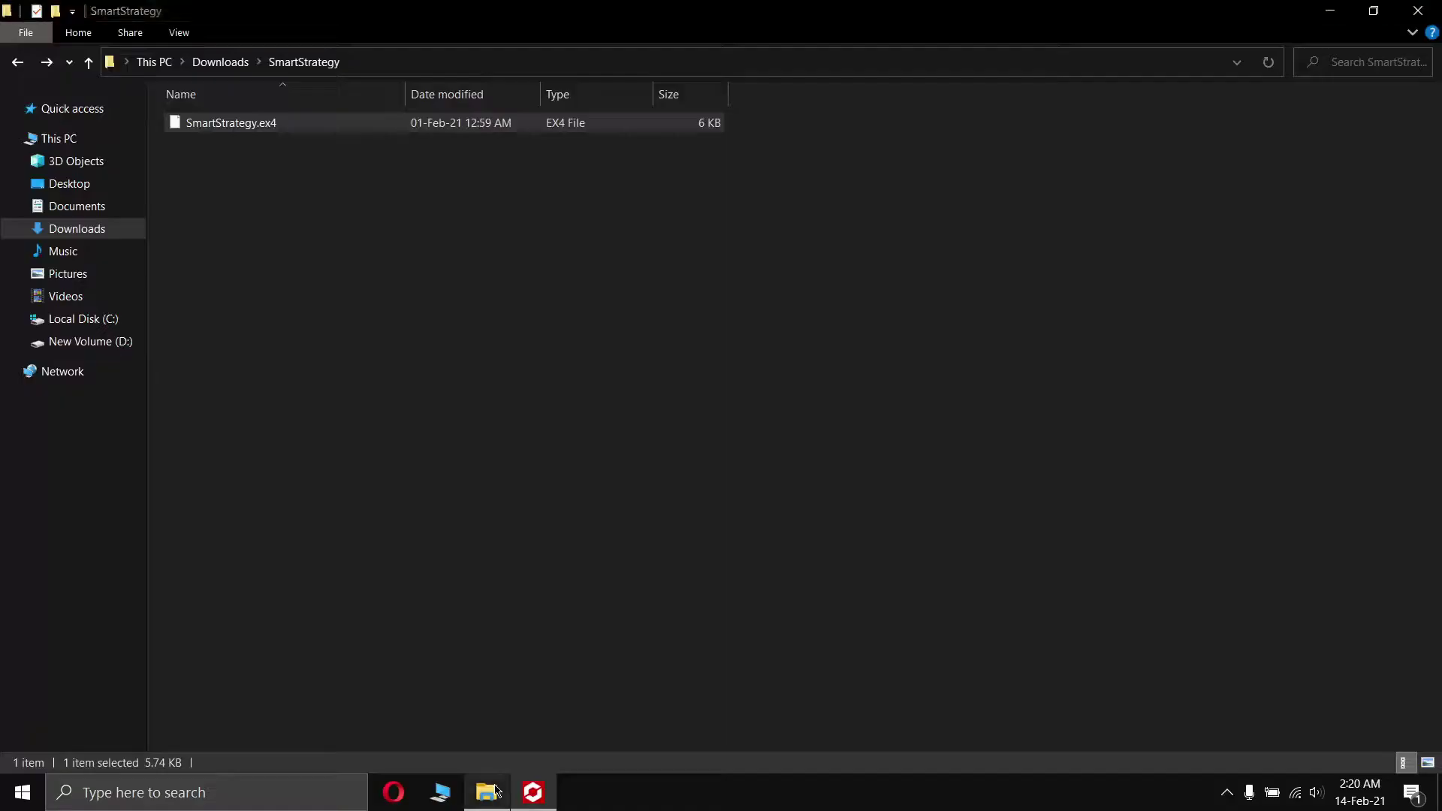
left_click(533, 790)
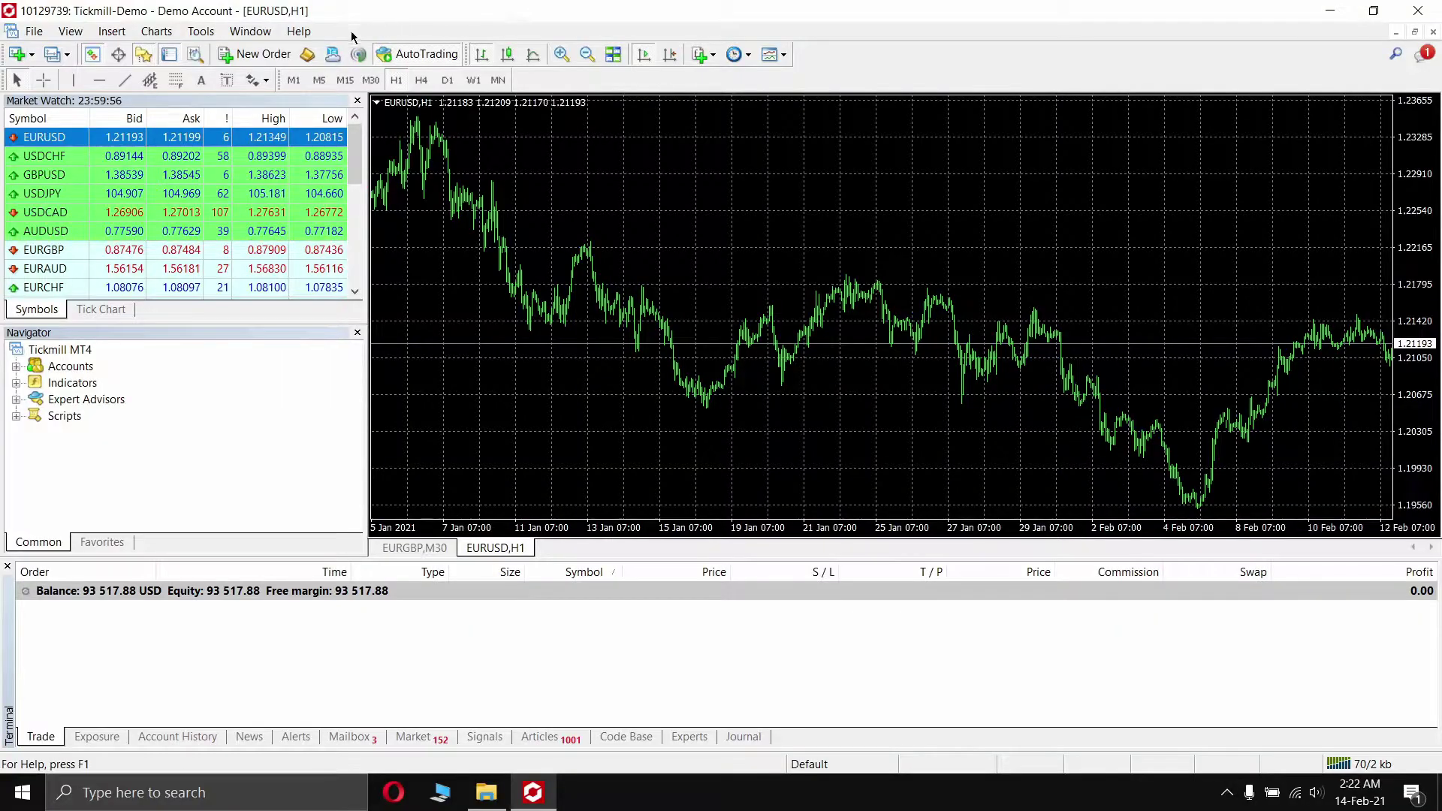
Launch MetaEditor and select the Experts folder in its Navigator.
left_click(308, 54)
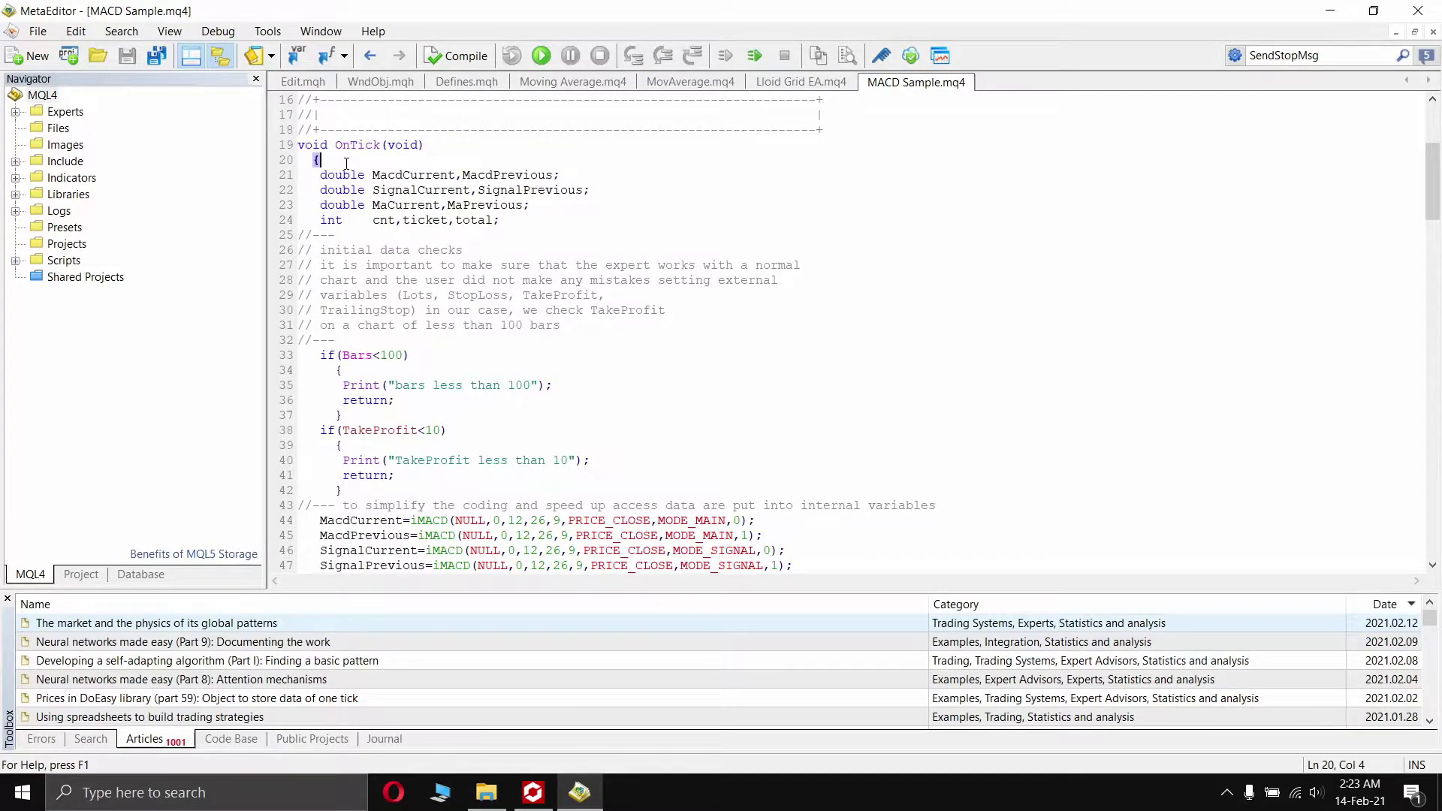
key("alt+Tab")
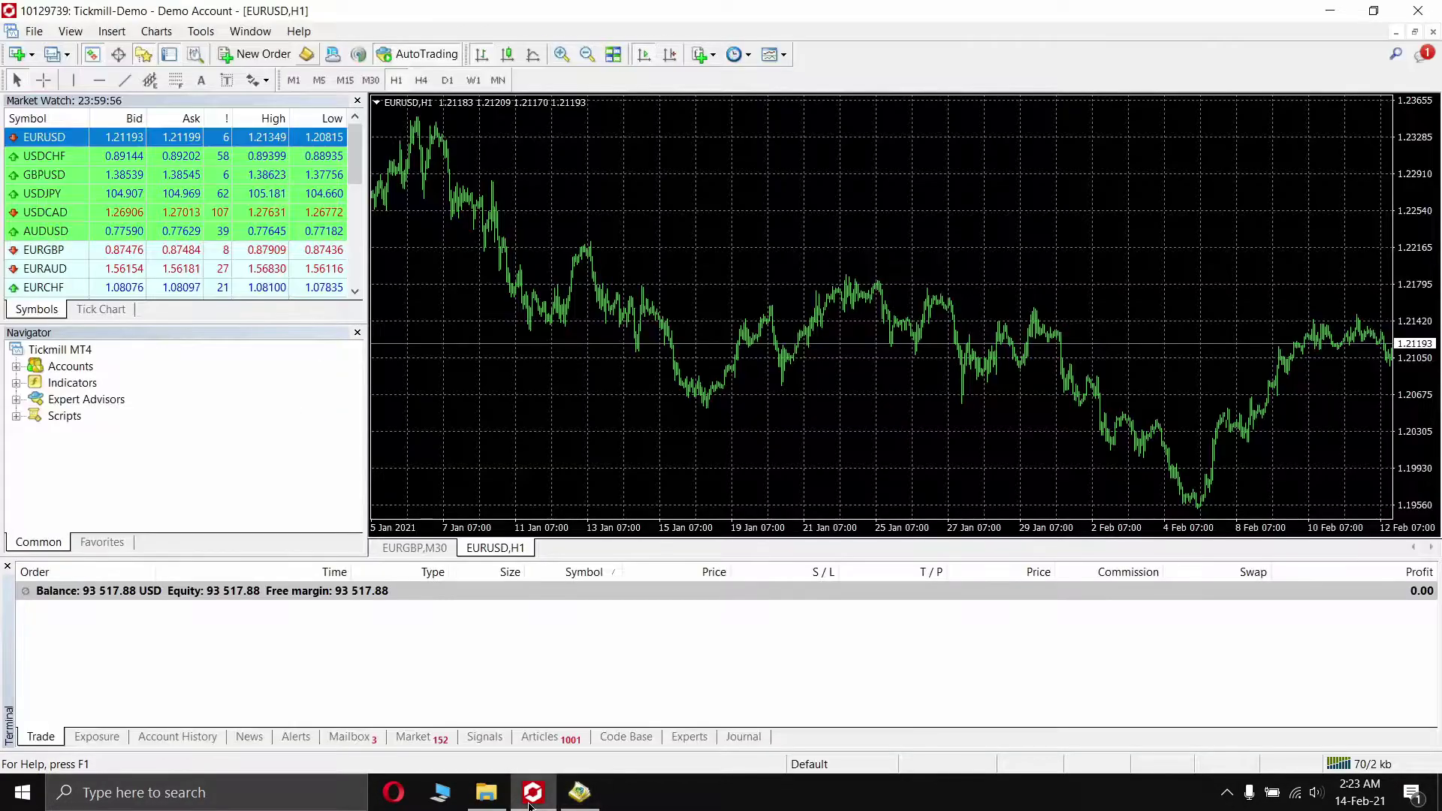
key("alt+Tab")
left_click(61, 113)
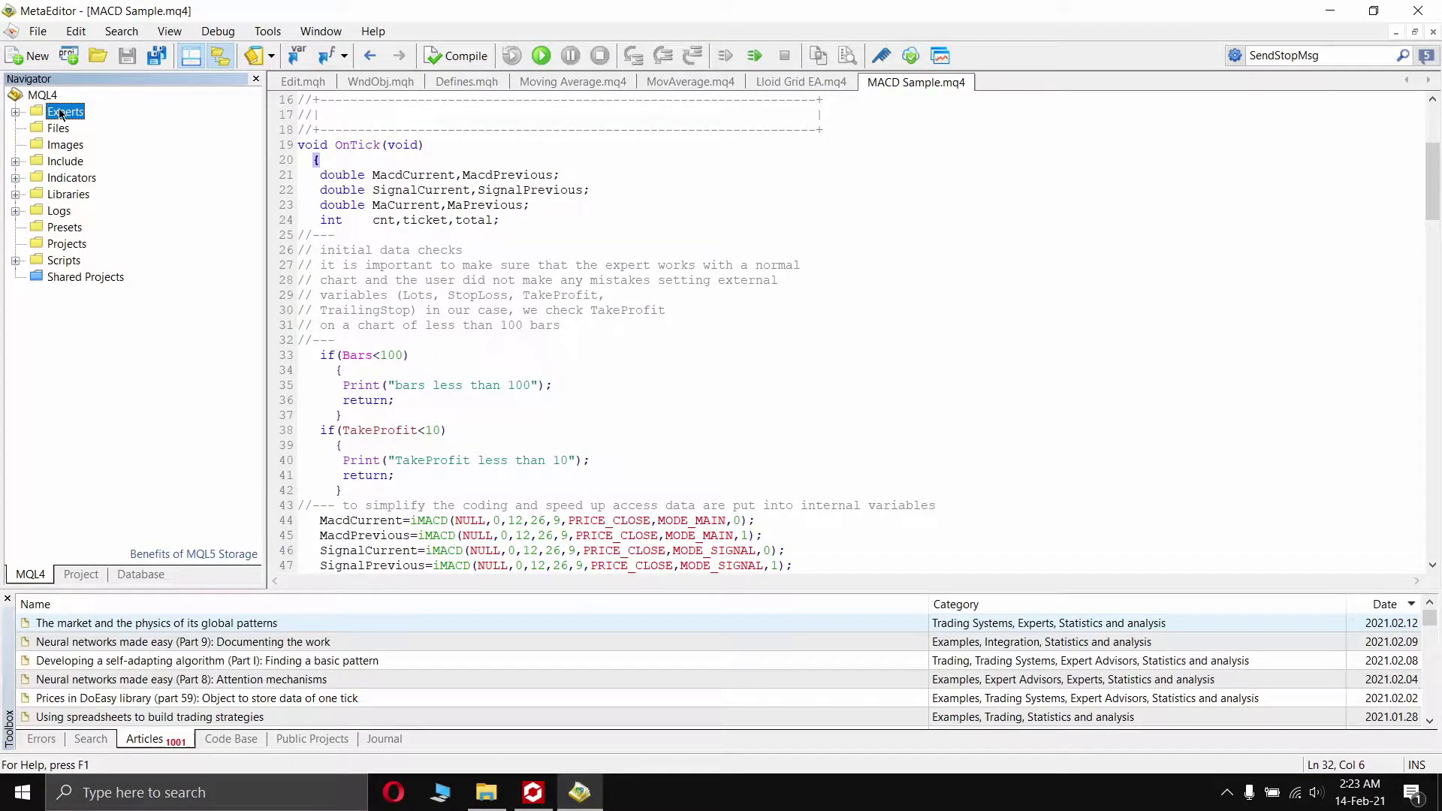
Open the Experts folder on disk using its right-click Open Folder command.
left_click(183, 36)
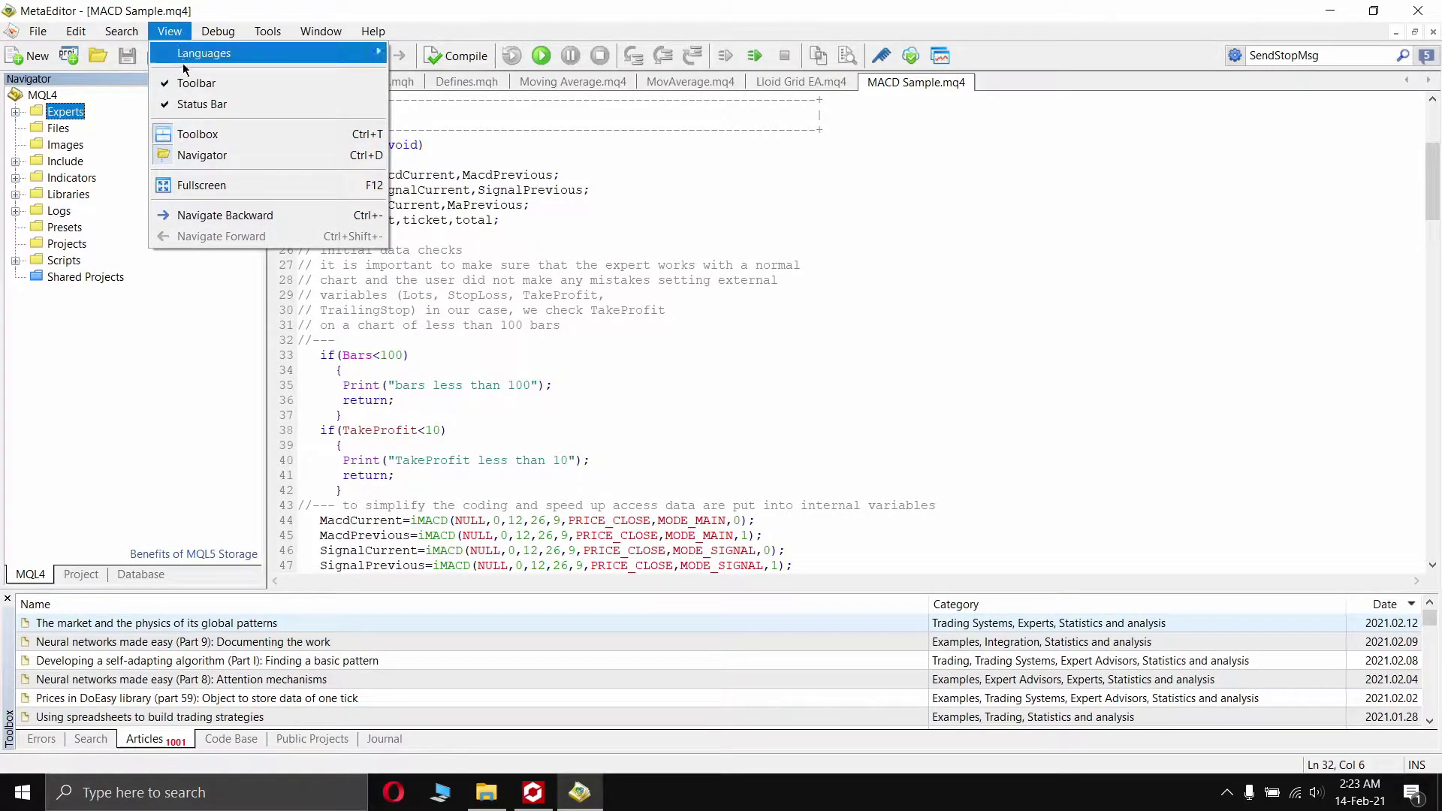
left_click(232, 156)
key("Down")
key("Down")
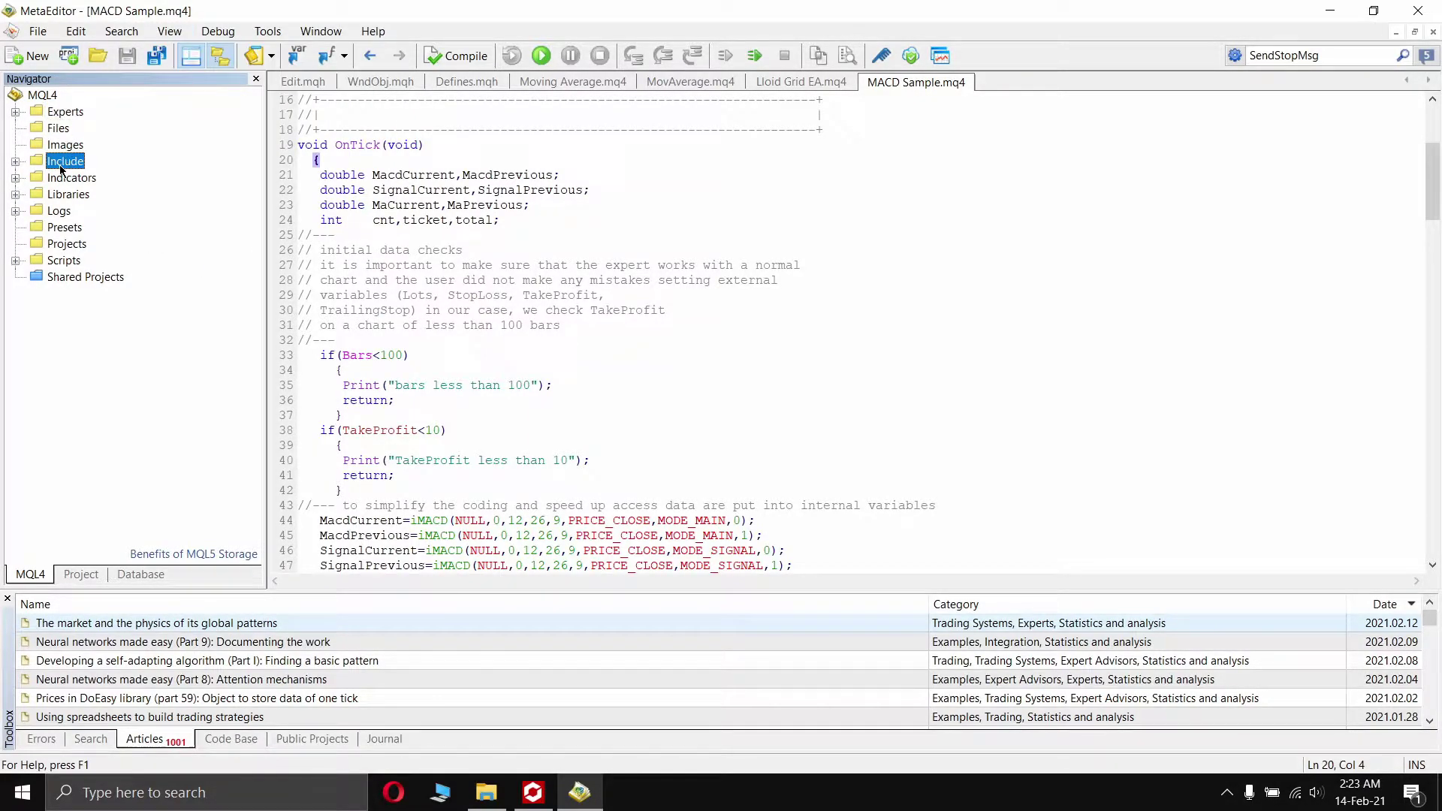
right_click(60, 119)
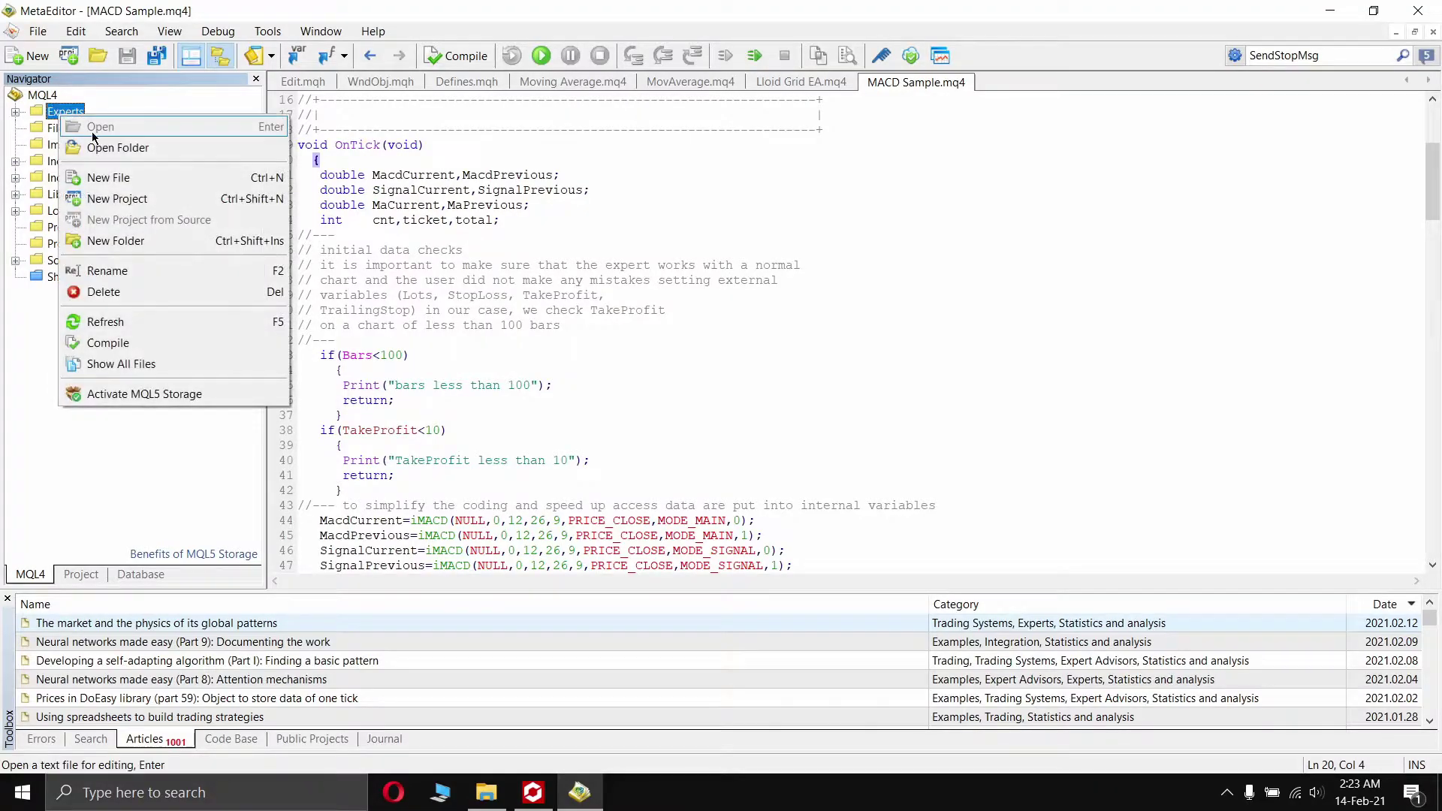
left_click(165, 147)
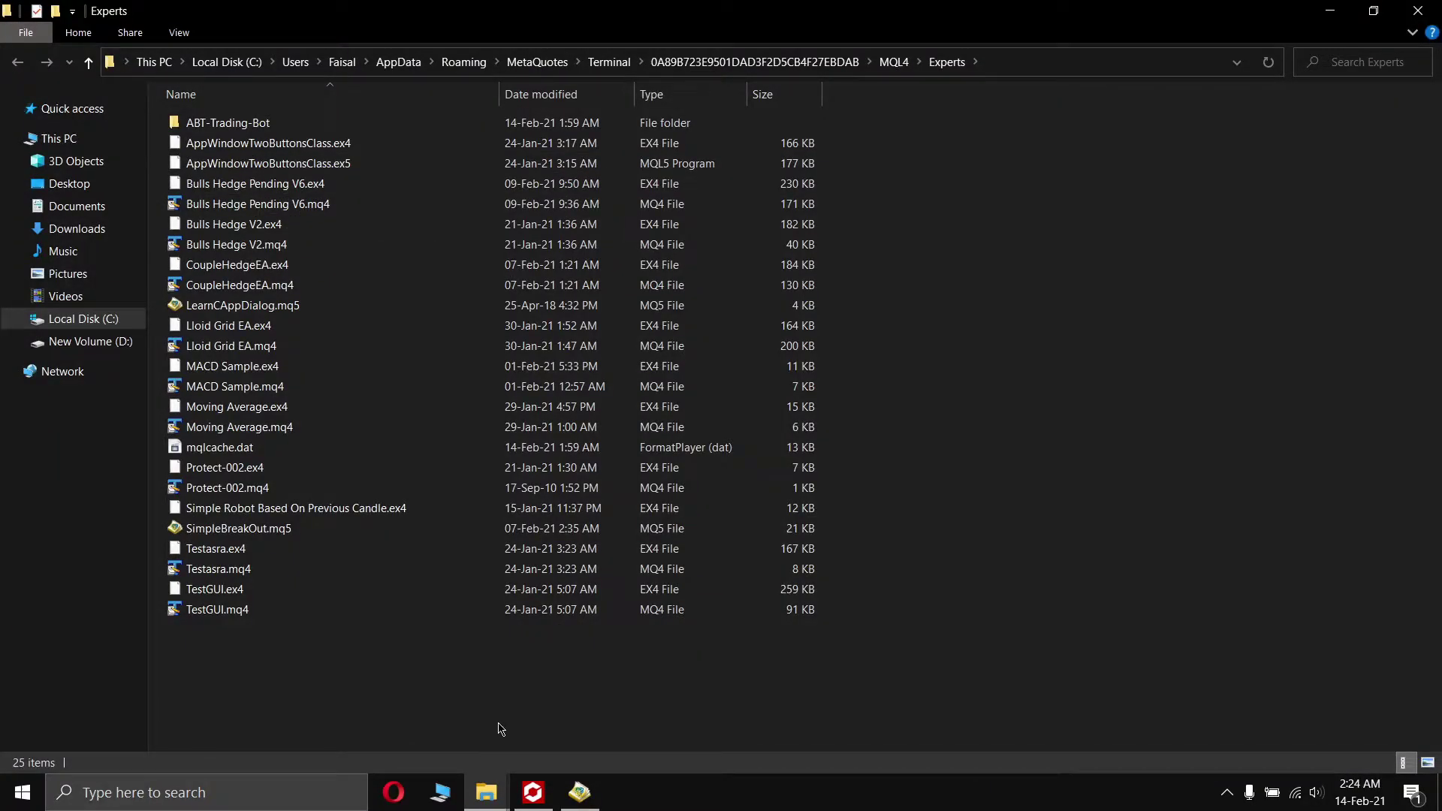
Copy SmartStrategy.ex4 from the SmartStrategy download folder.
mouse_move(502, 786)
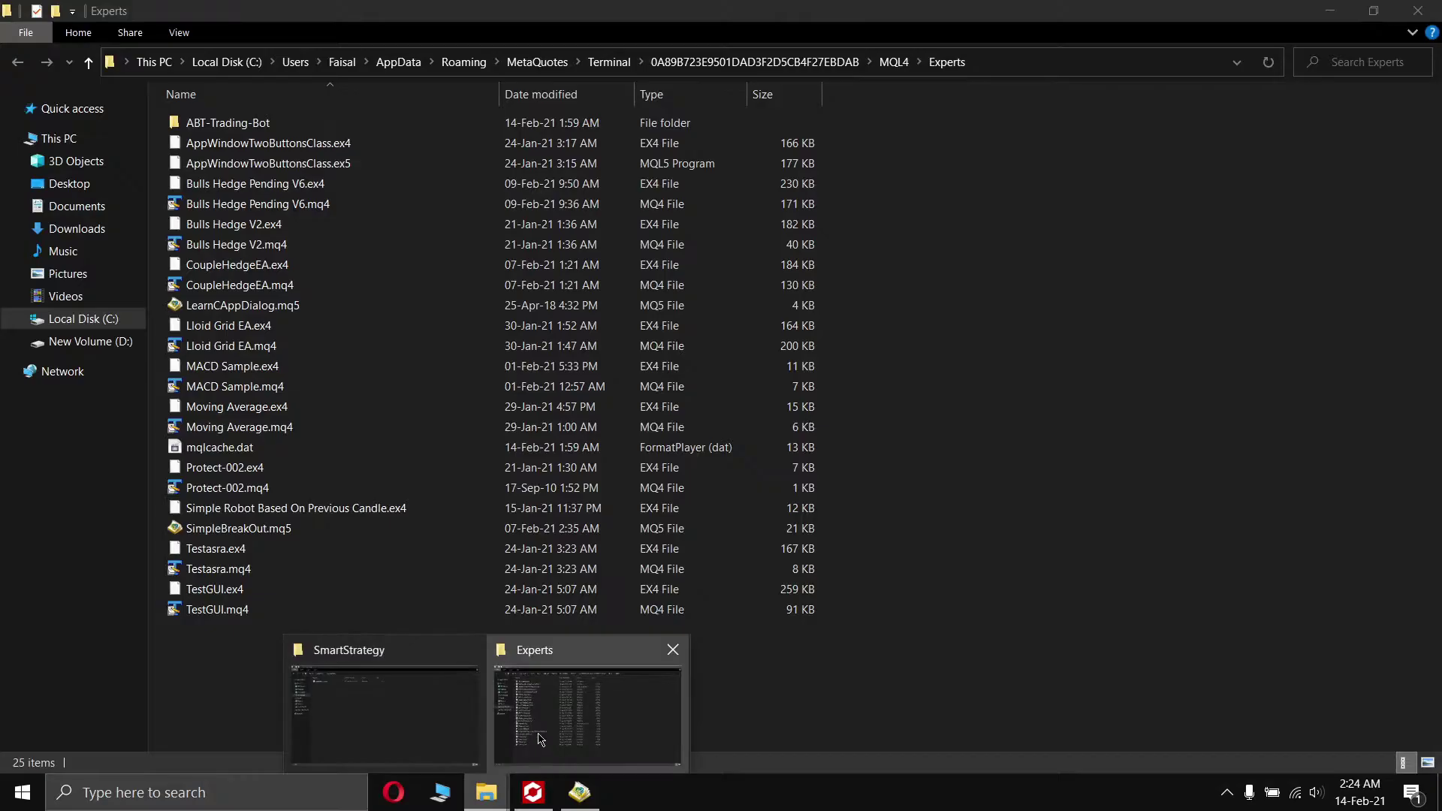
left_click(414, 700)
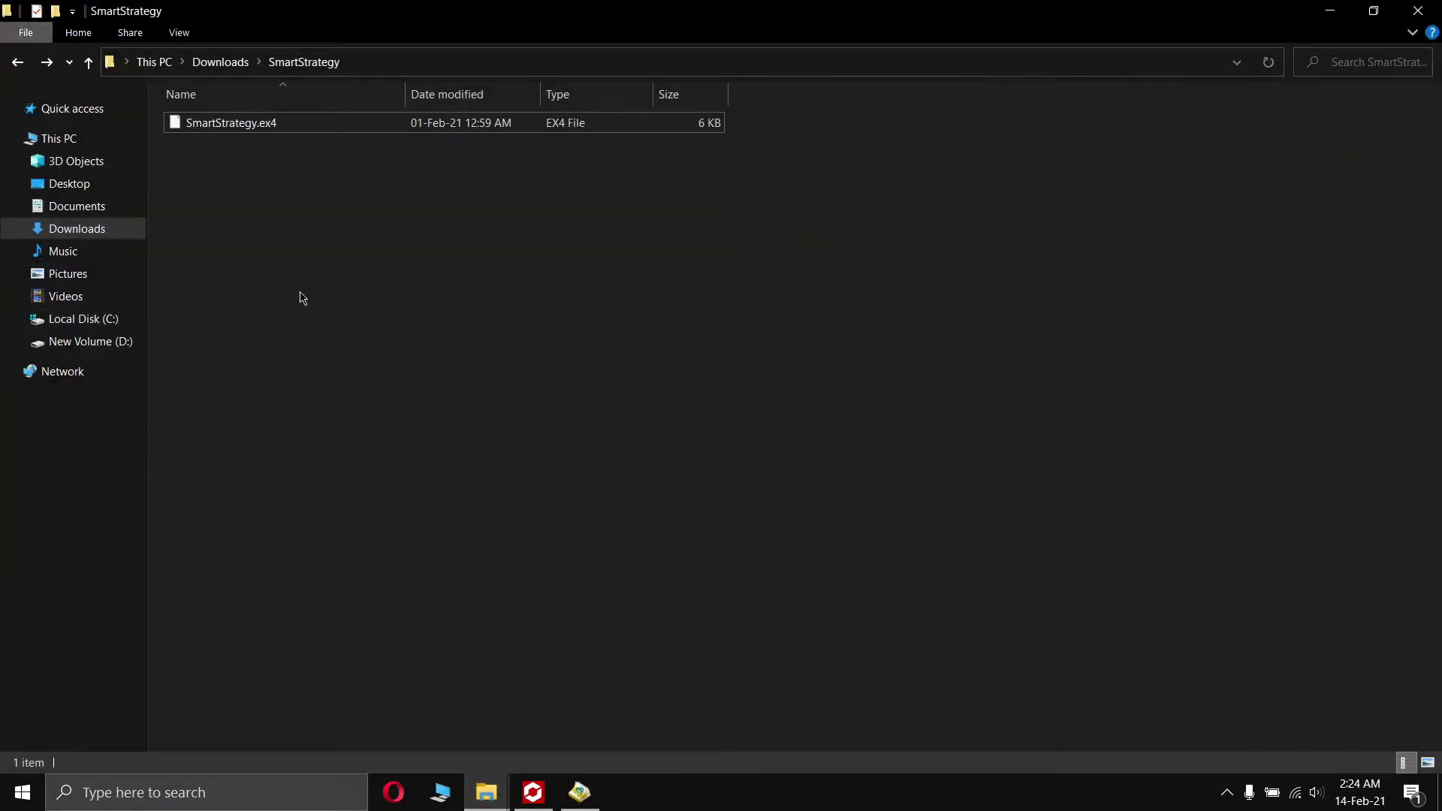
left_click(264, 126)
right_click(264, 126)
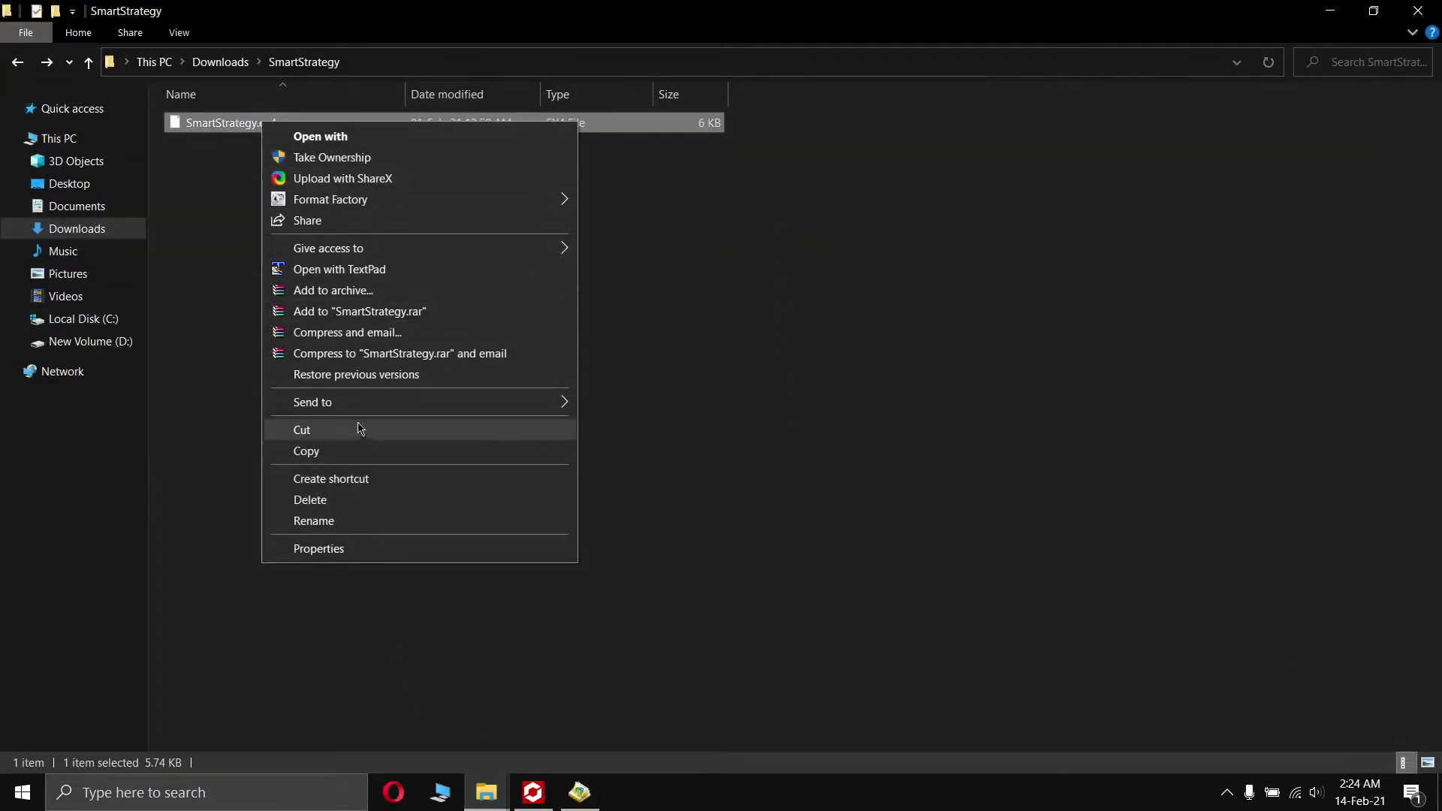
left_click(344, 455)
Paste SmartStrategy.ex4 into the MQL4 Experts folder and select it to confirm.
mouse_move(486, 791)
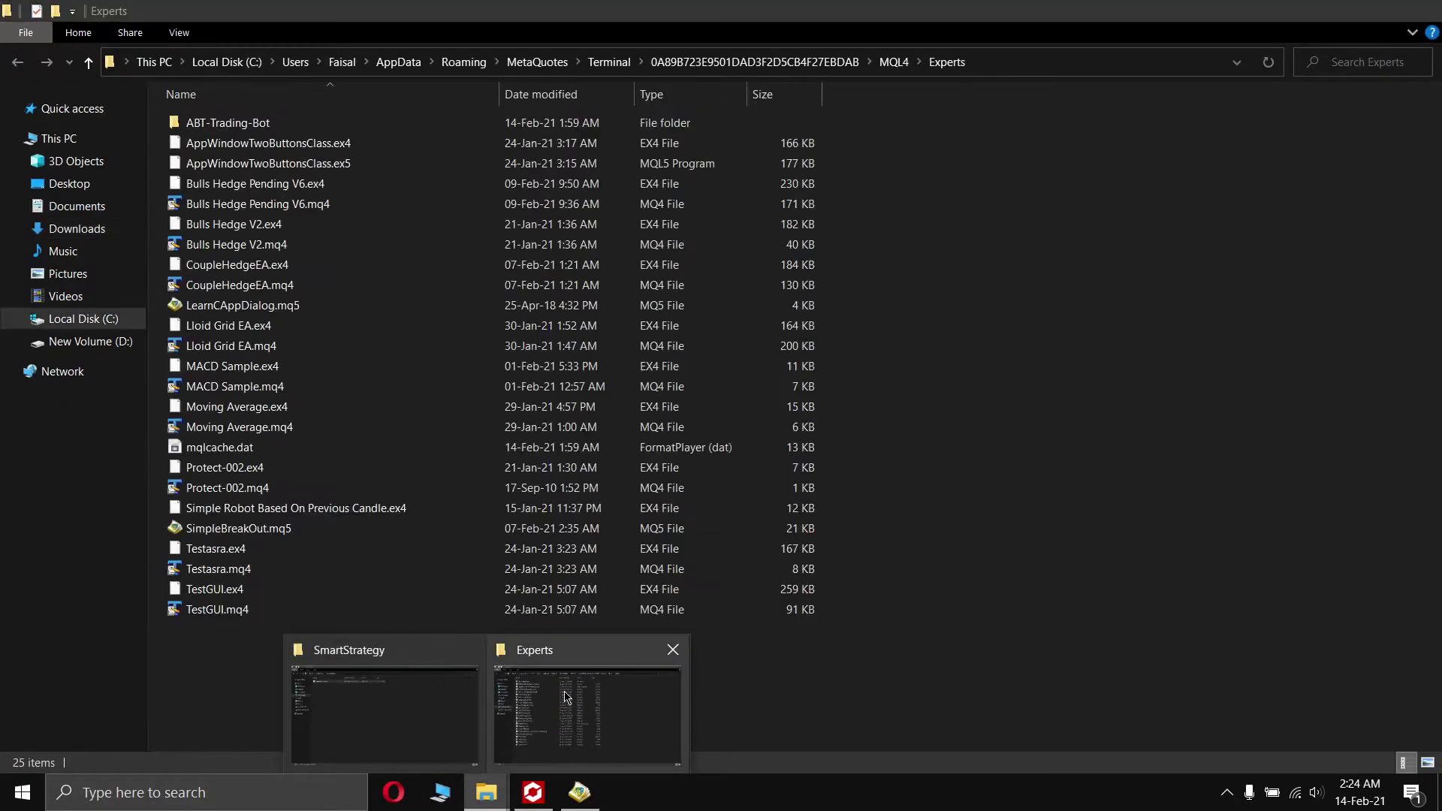
left_click(563, 691)
right_click(443, 680)
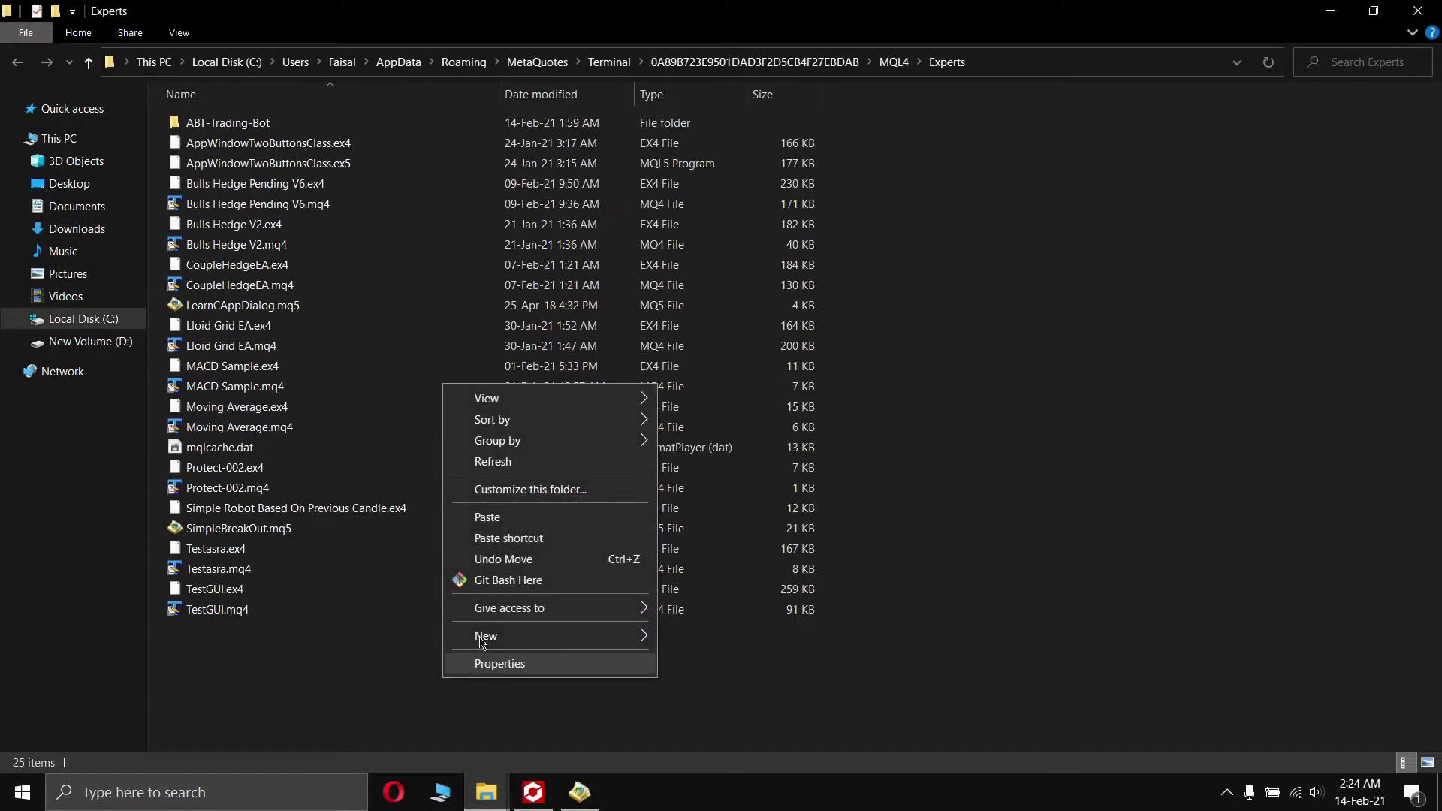
left_click(510, 518)
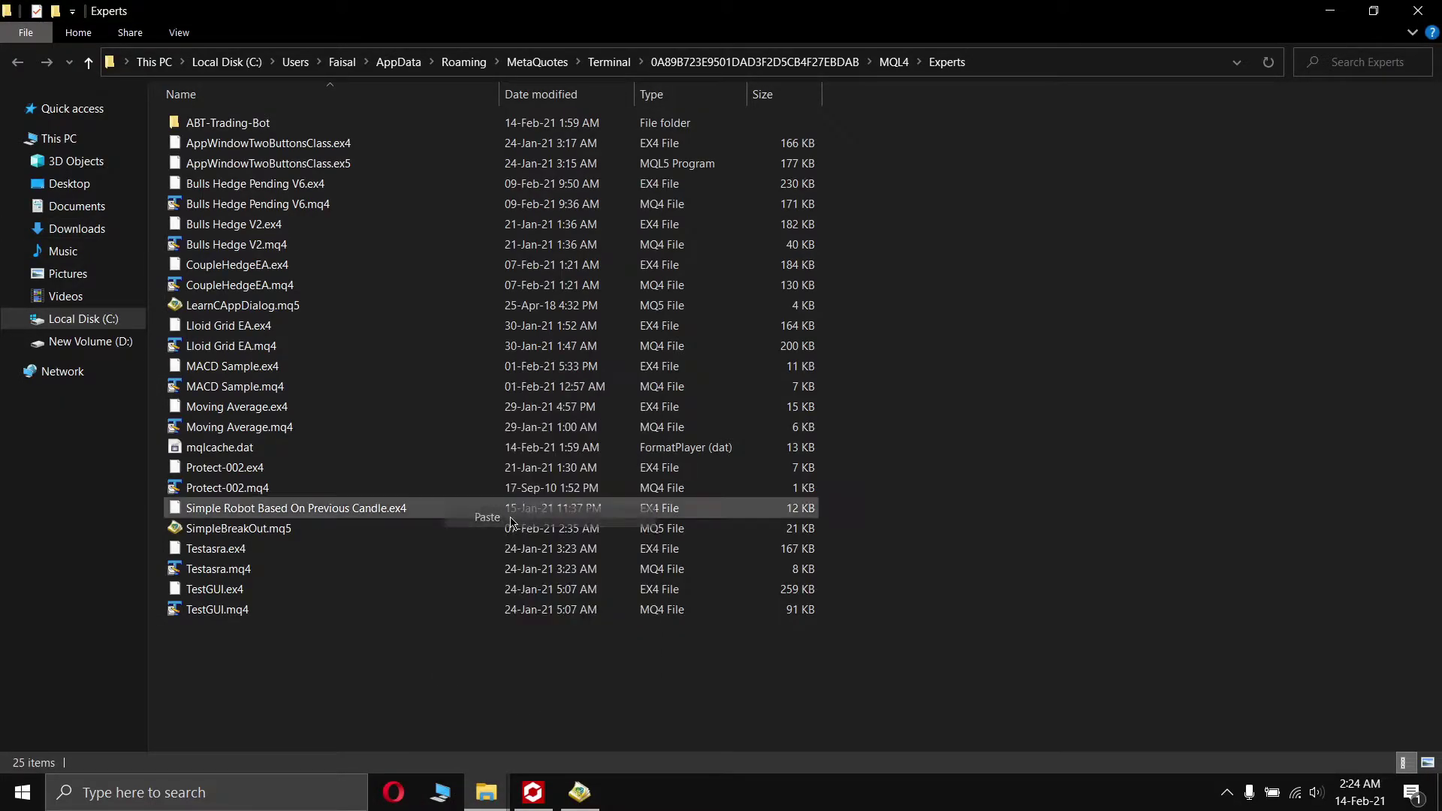
left_click(303, 554)
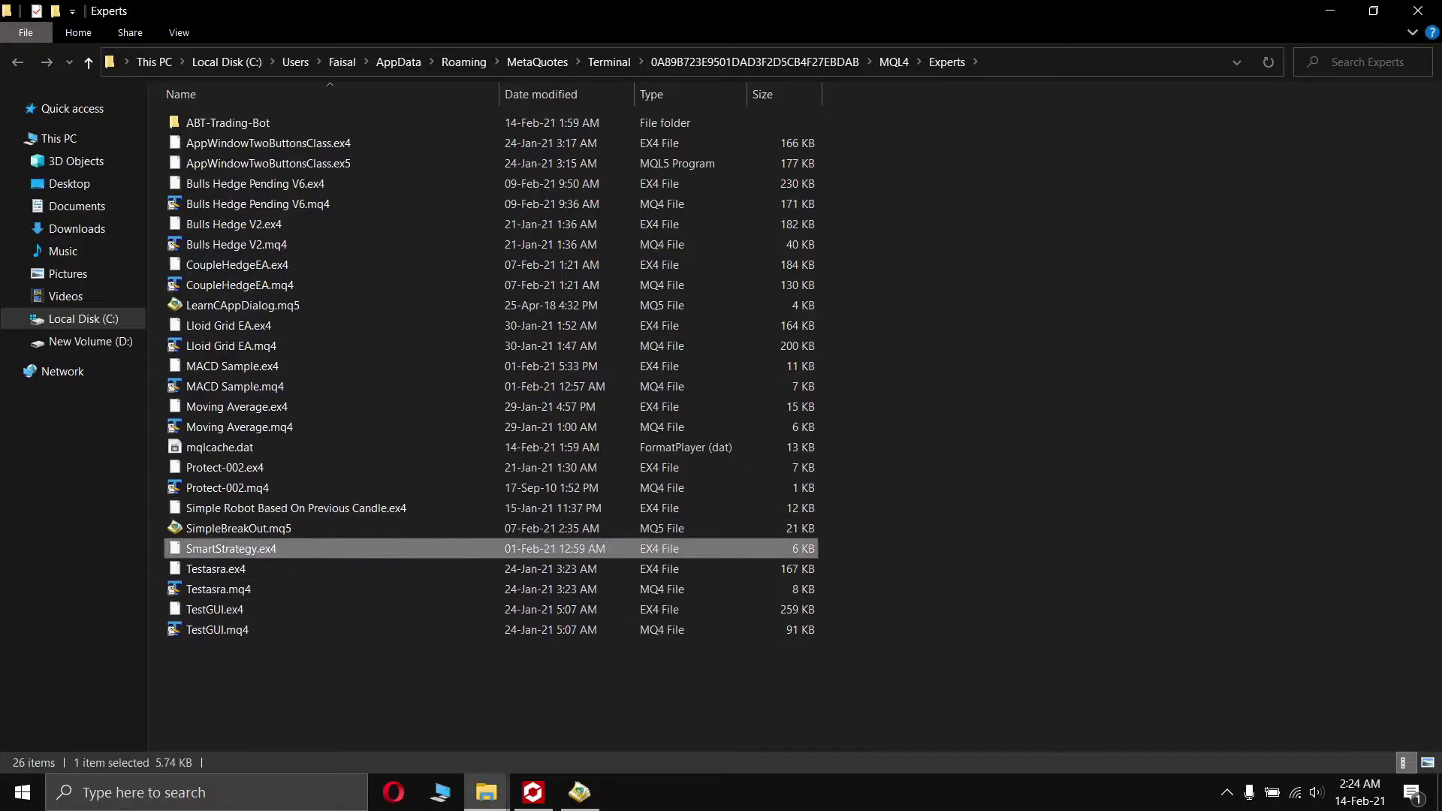
left_click(502, 801)
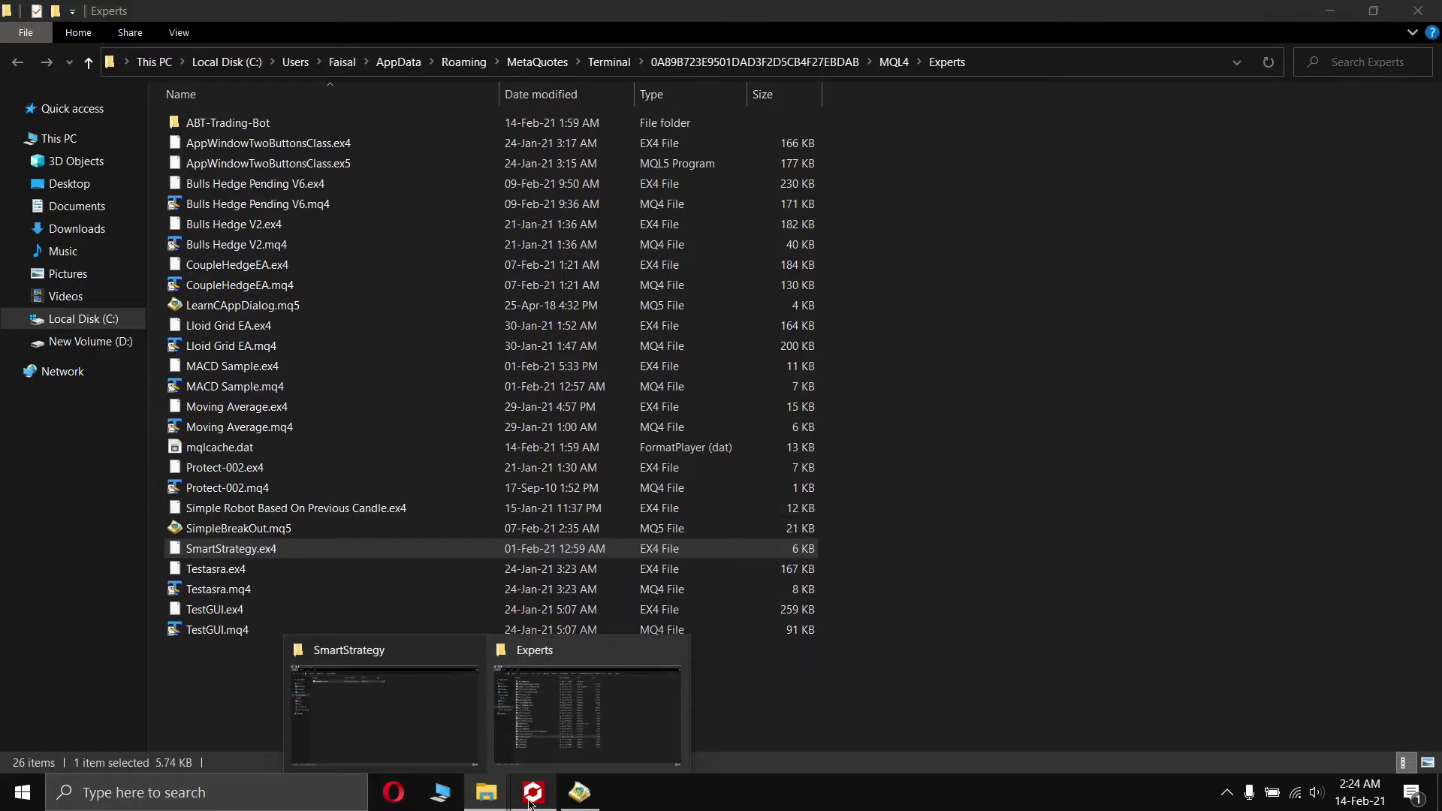
Bring MetaTrader 4 forward and select Indicators, then Expert Advisors, in the Navigator.
left_click(530, 800)
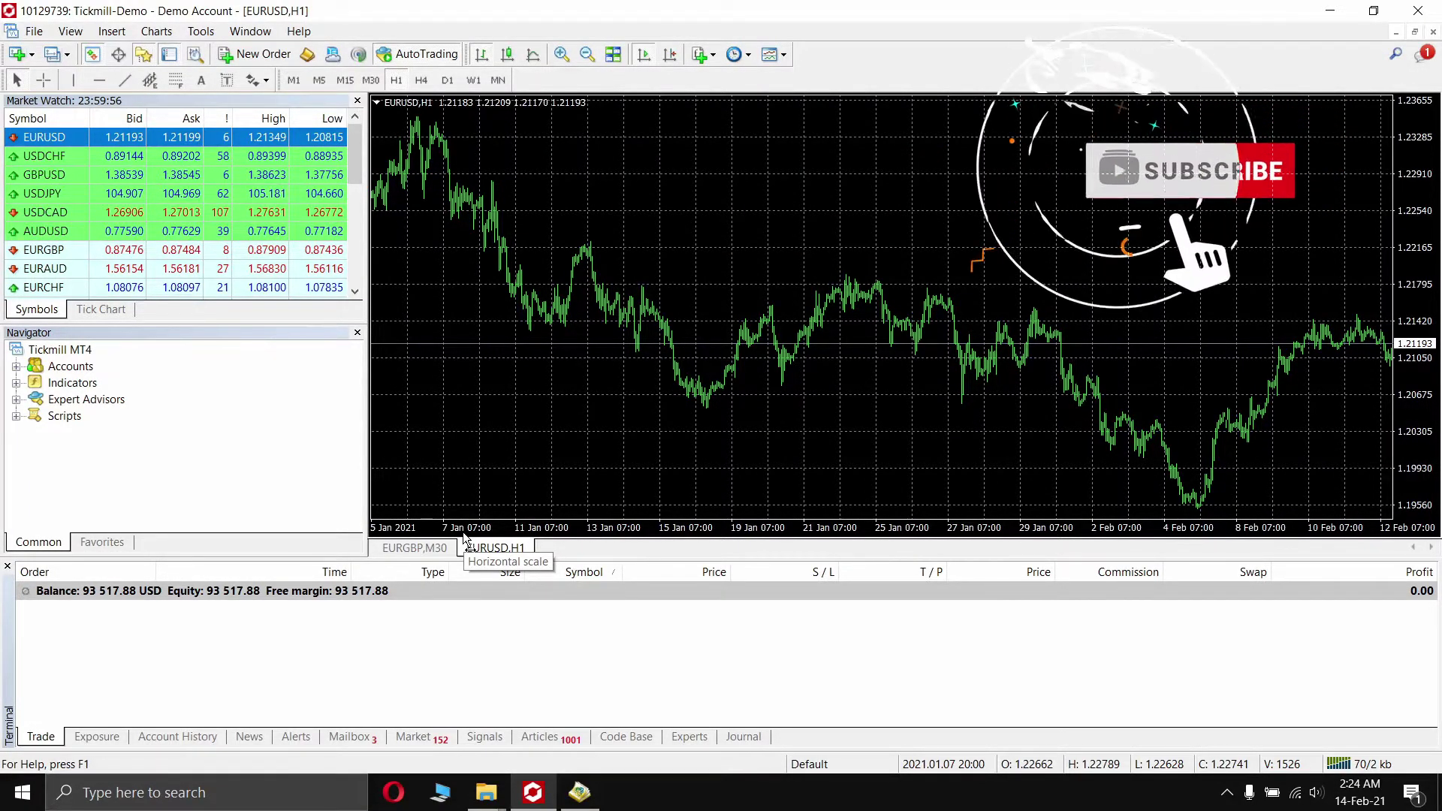
left_click(72, 382)
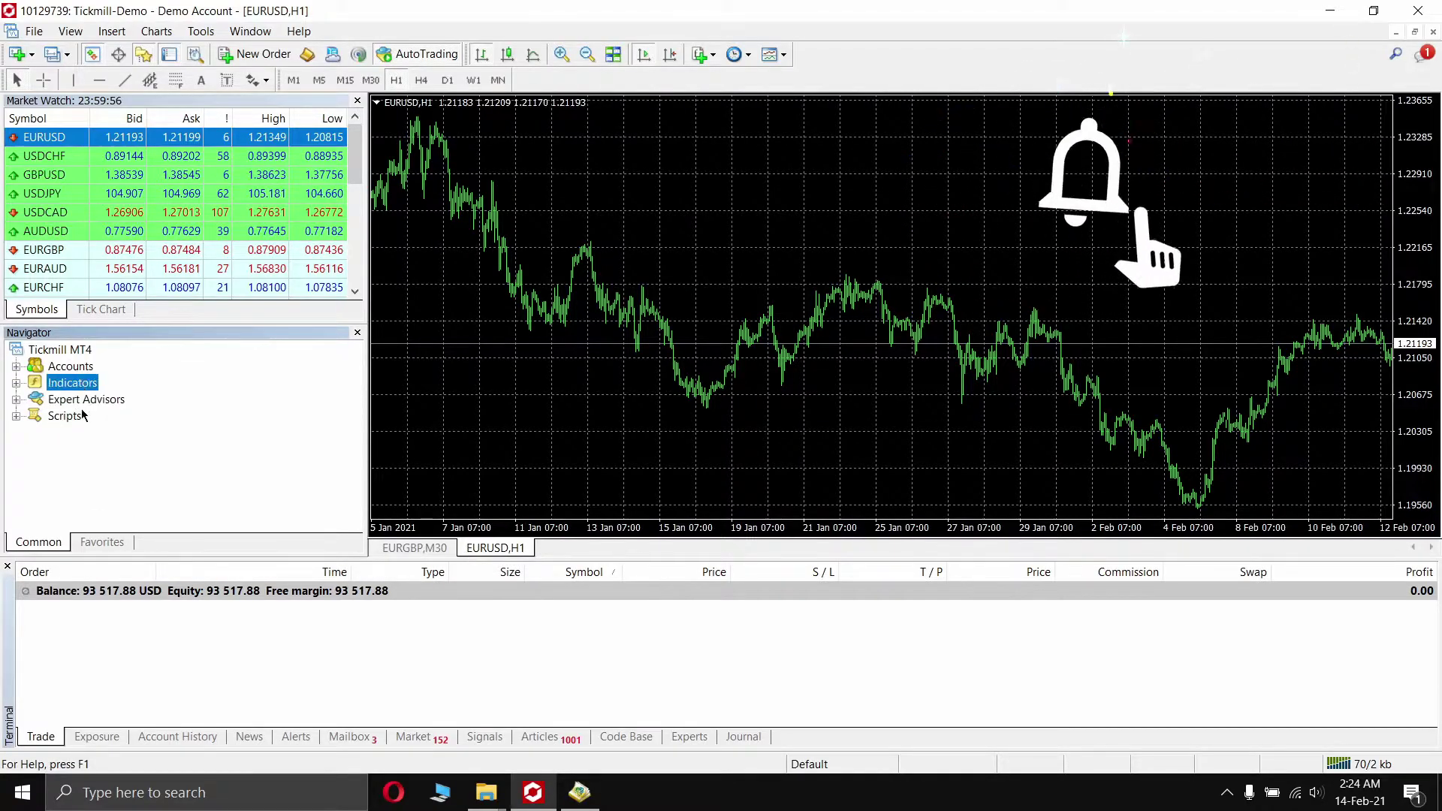
left_click(87, 398)
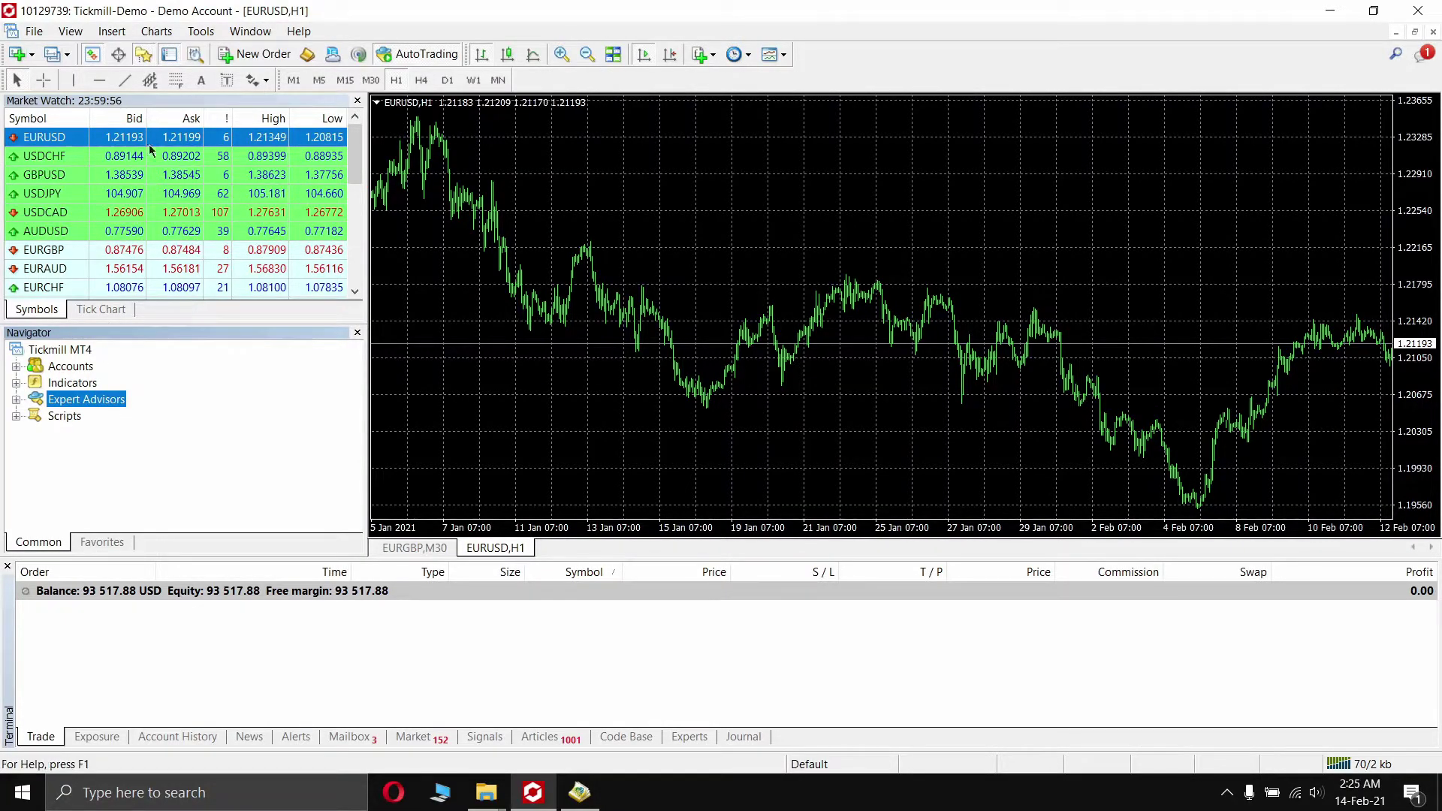
Show the Navigator, expand Expert Advisors and select SmartStrategy in the list.
left_click(70, 31)
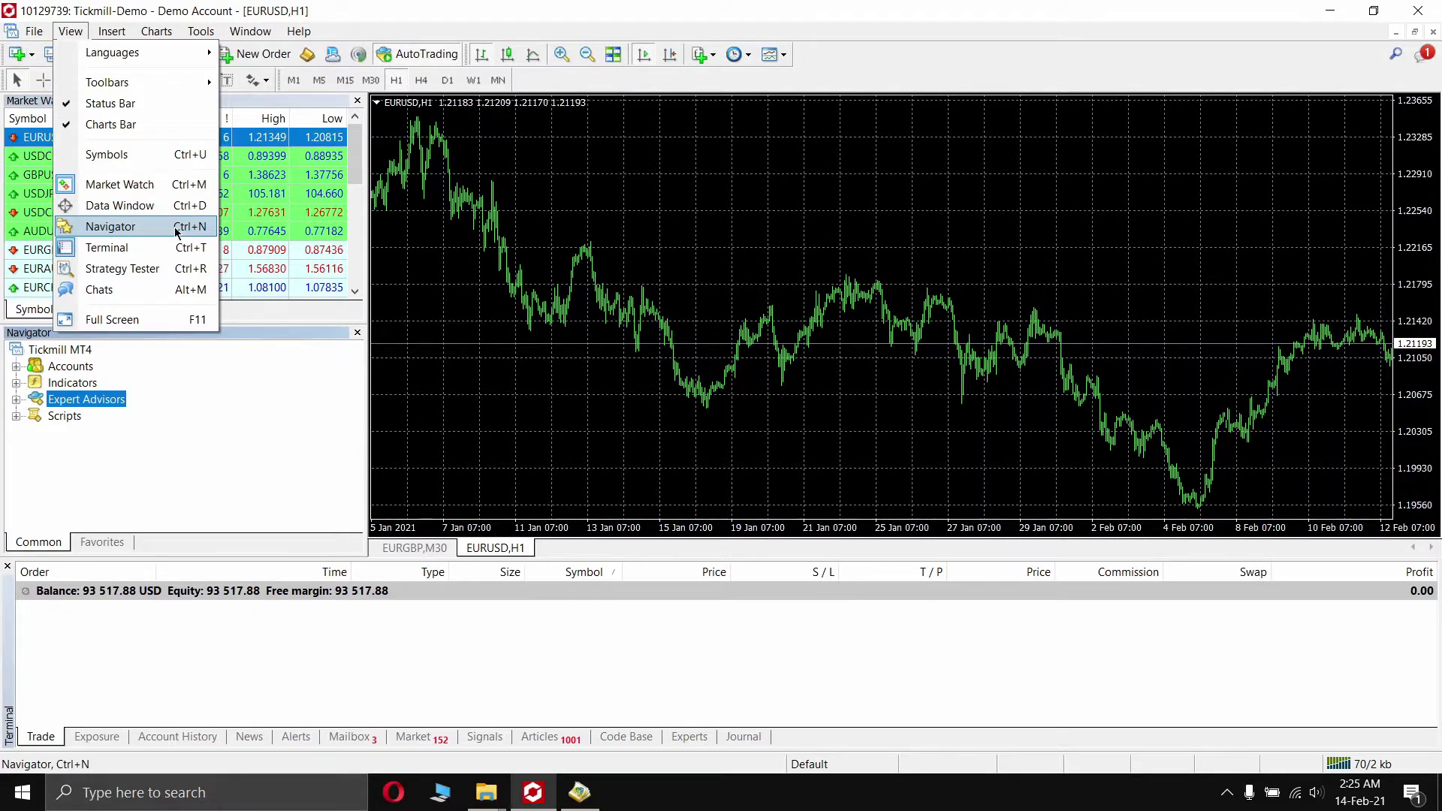
left_click(73, 406)
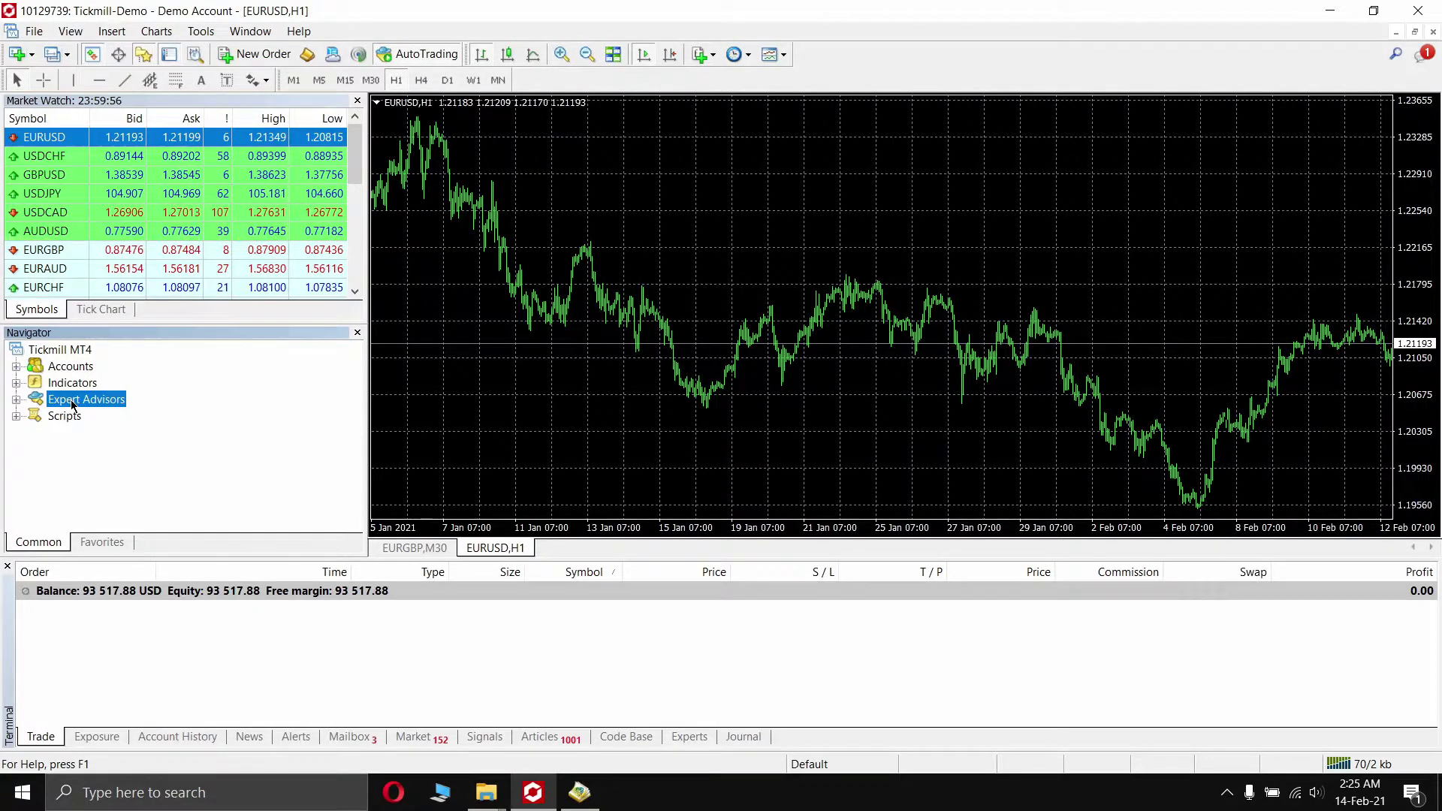
right_click(72, 405)
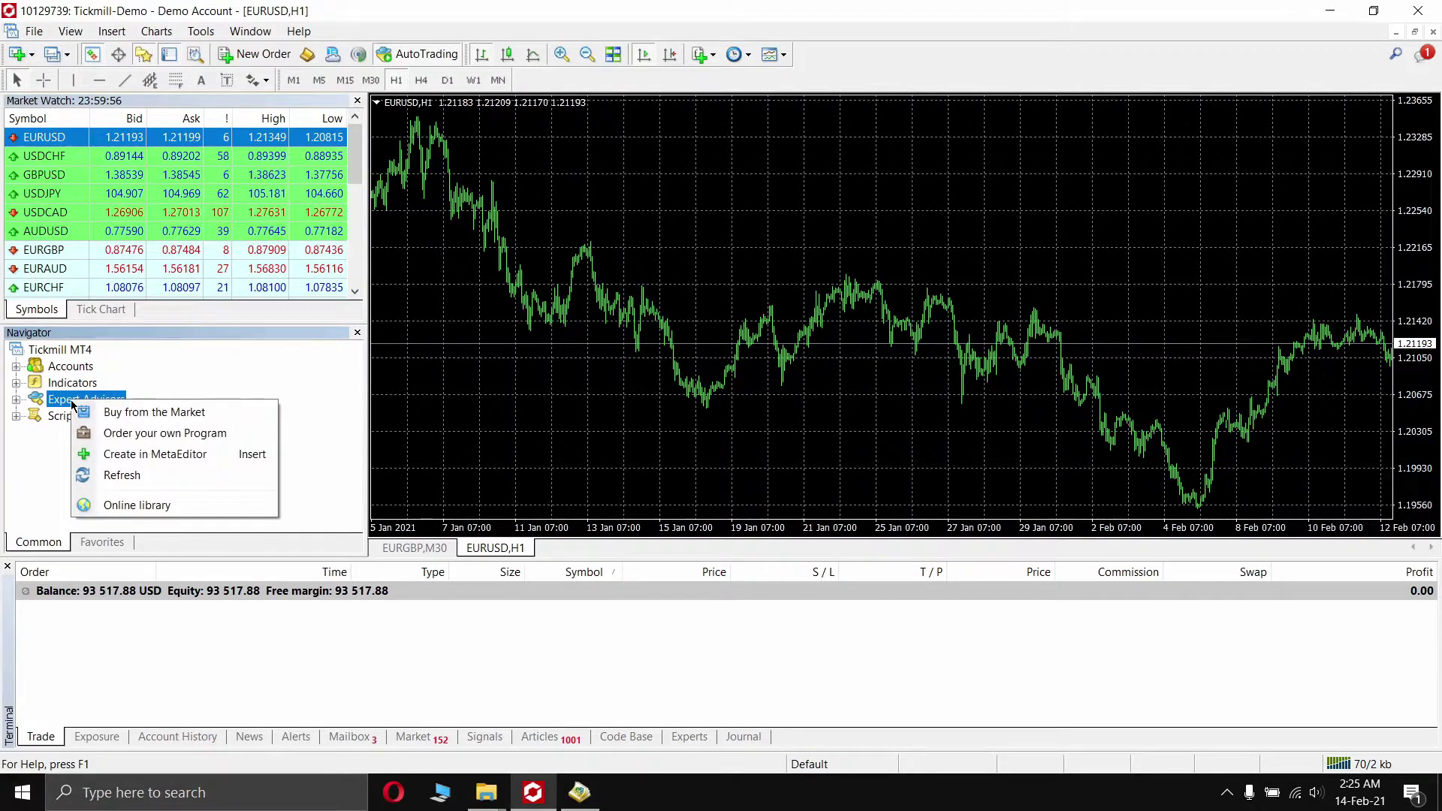
left_click(17, 400)
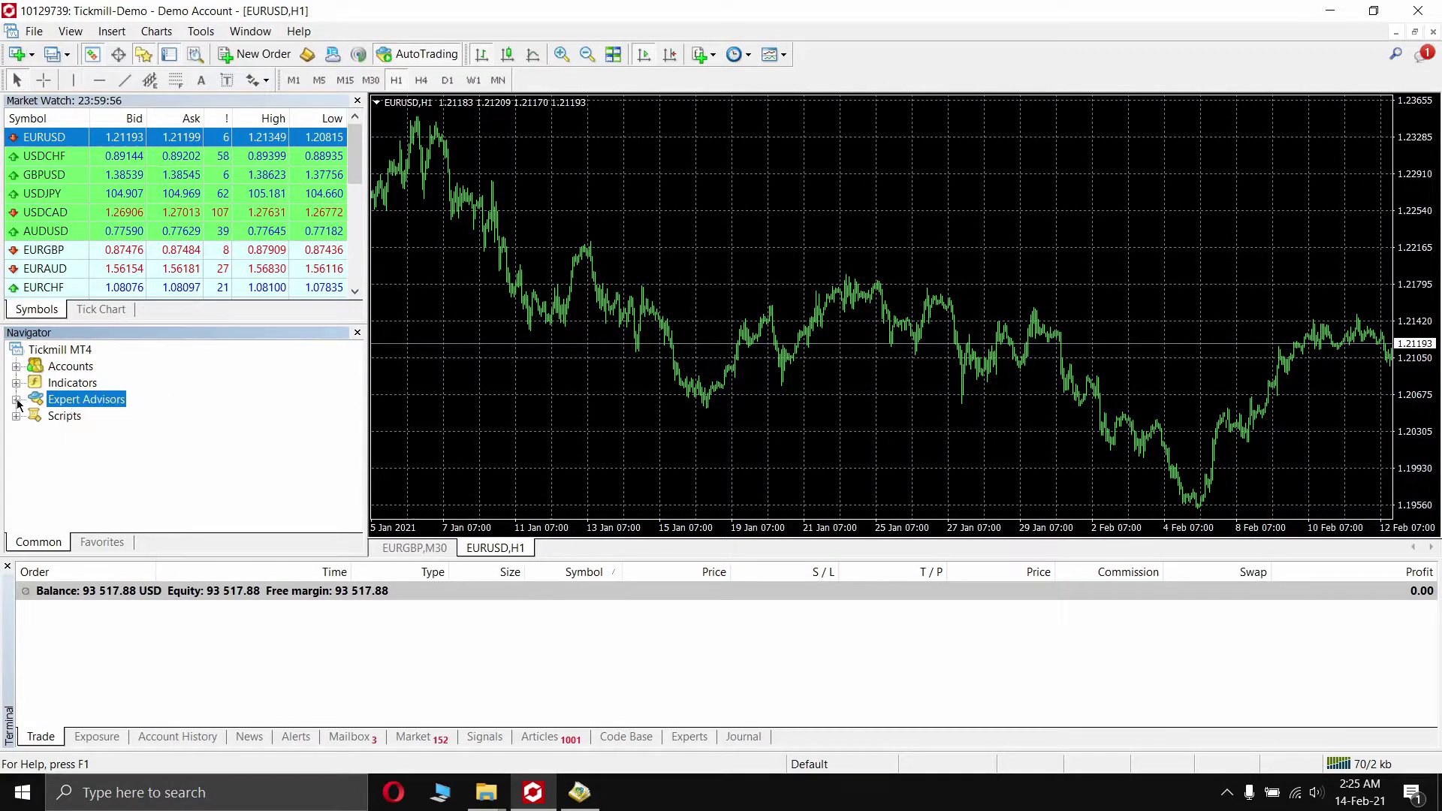
left_click(17, 401)
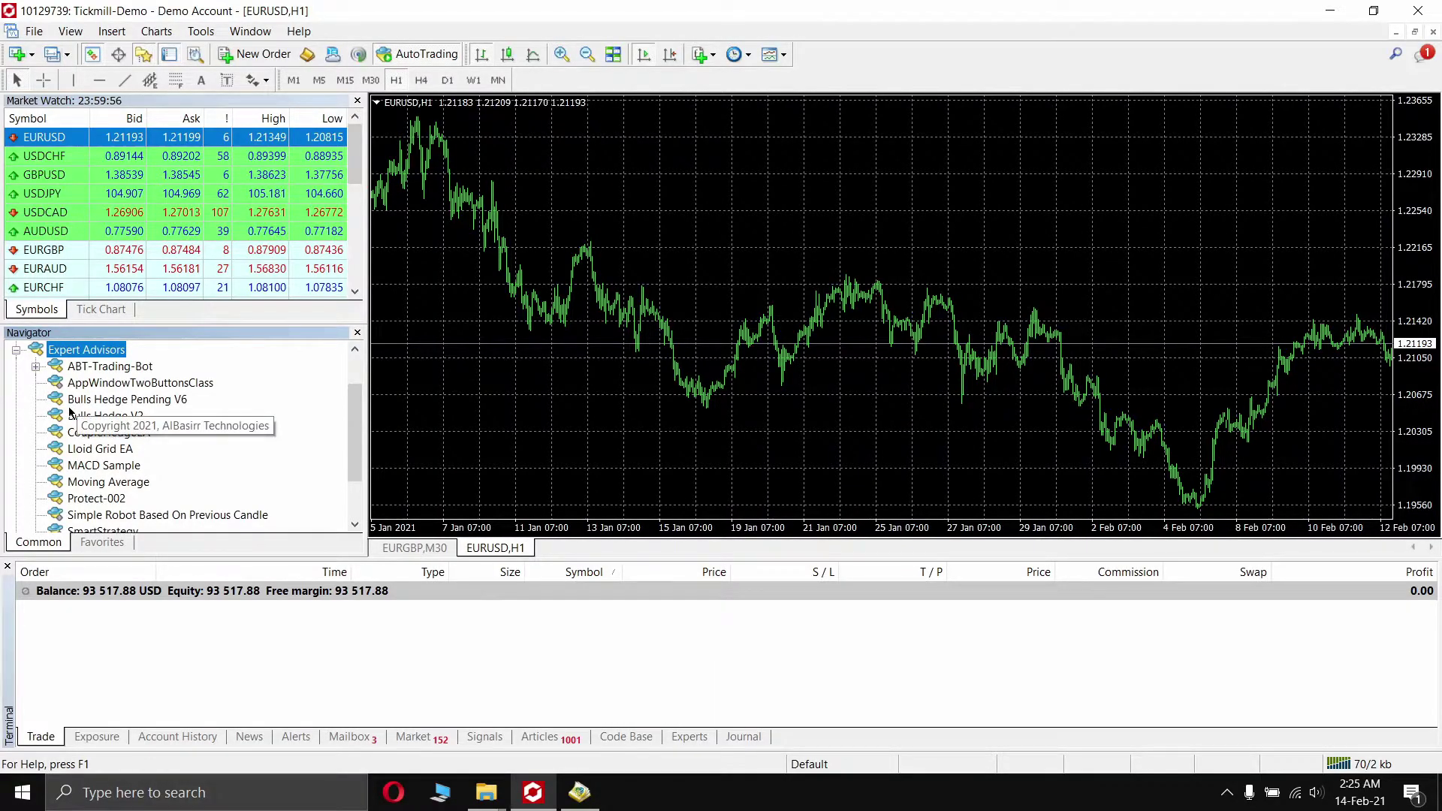
scroll(83, 451, "down", 1)
left_click(114, 486)
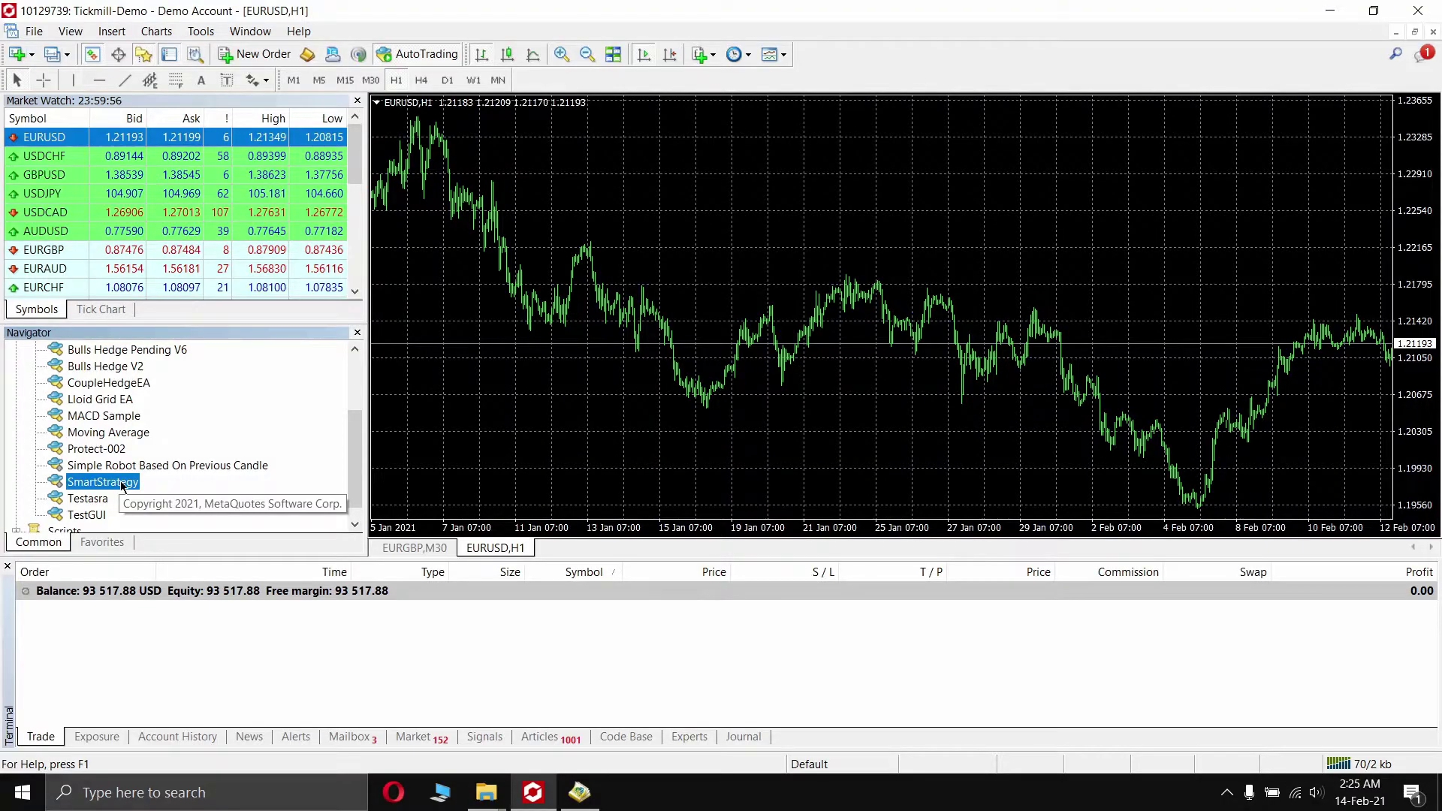
Attach SmartStrategy to the EURUSD H1 chart, accepting the default settings.
right_click(124, 485)
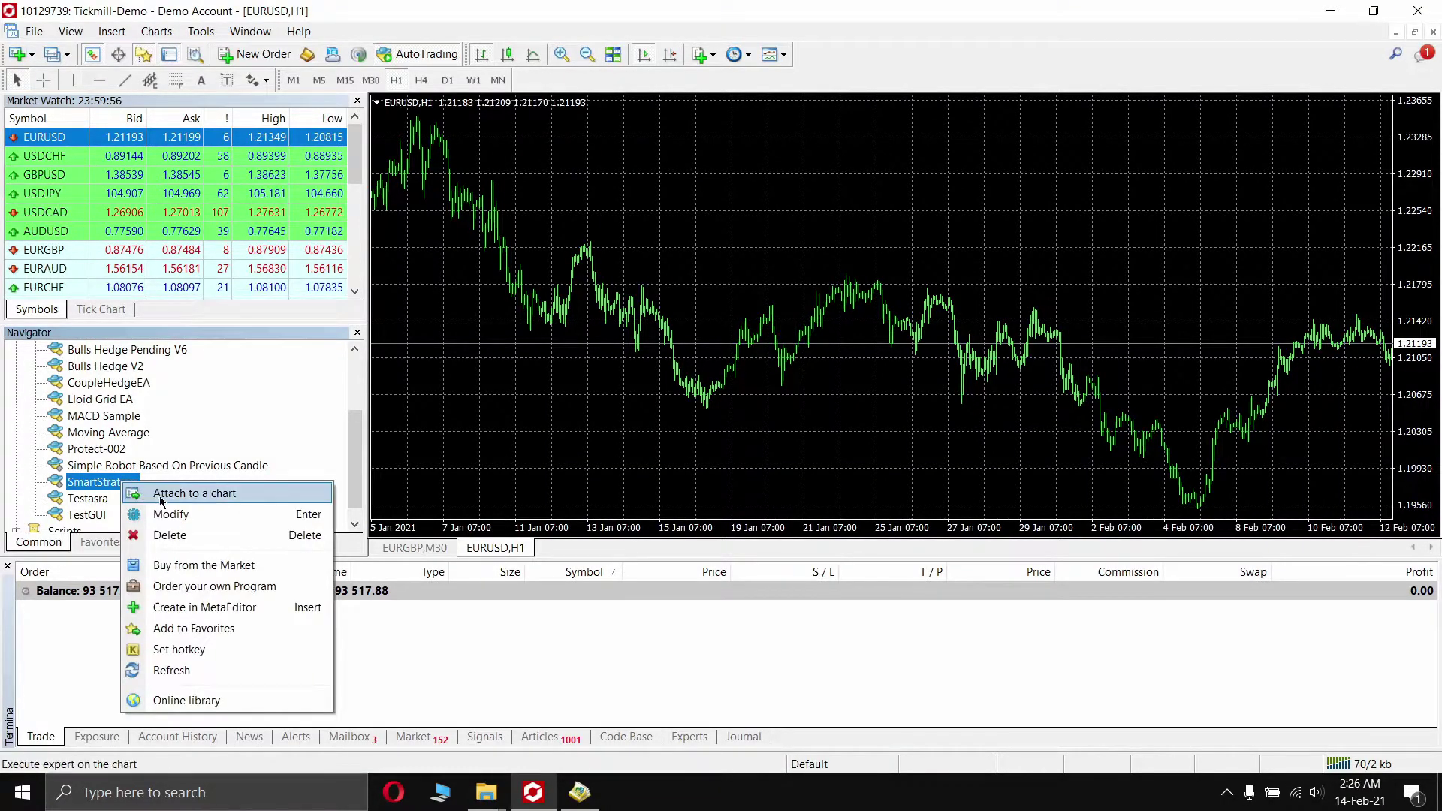
left_click(161, 499)
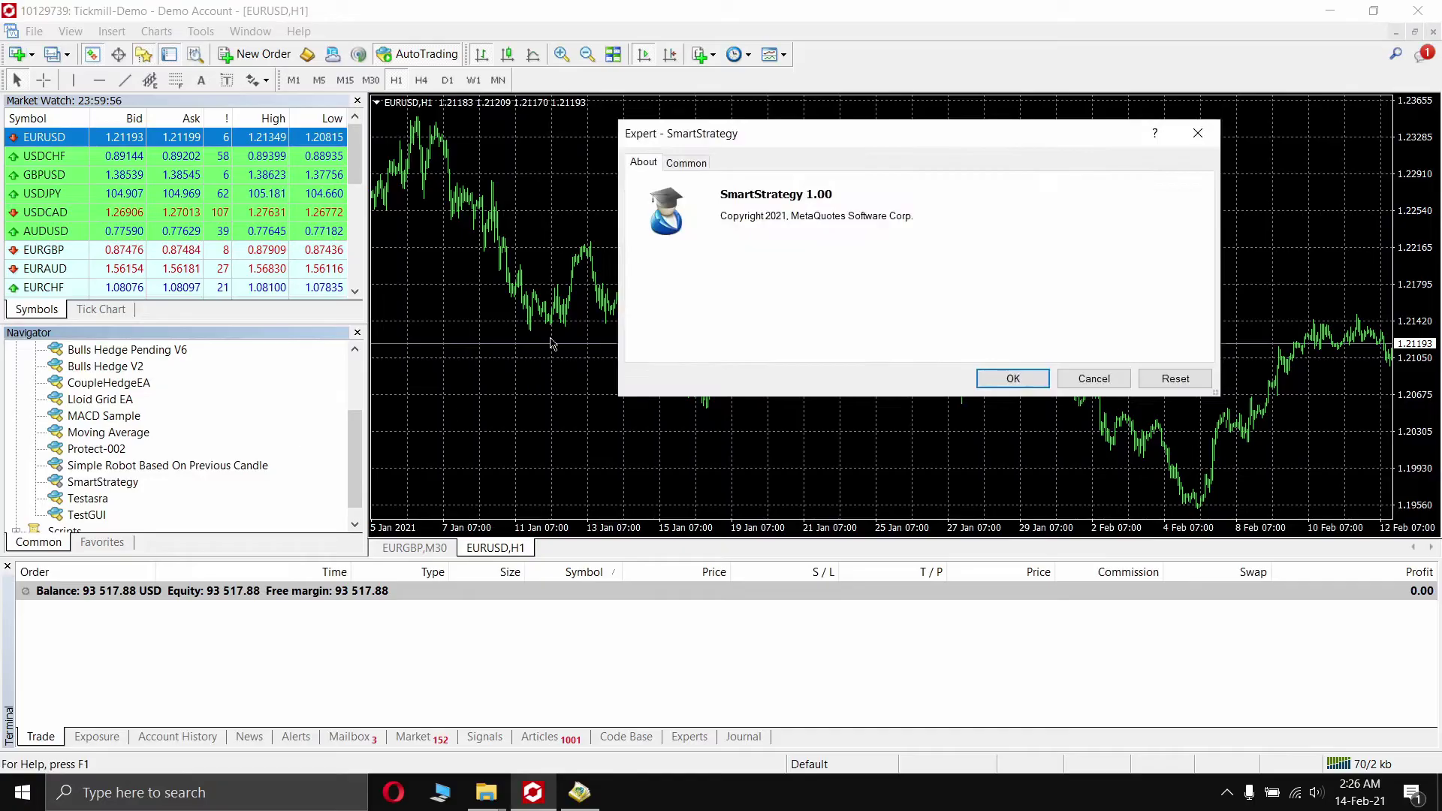
left_click_drag(774, 140, 480, 136)
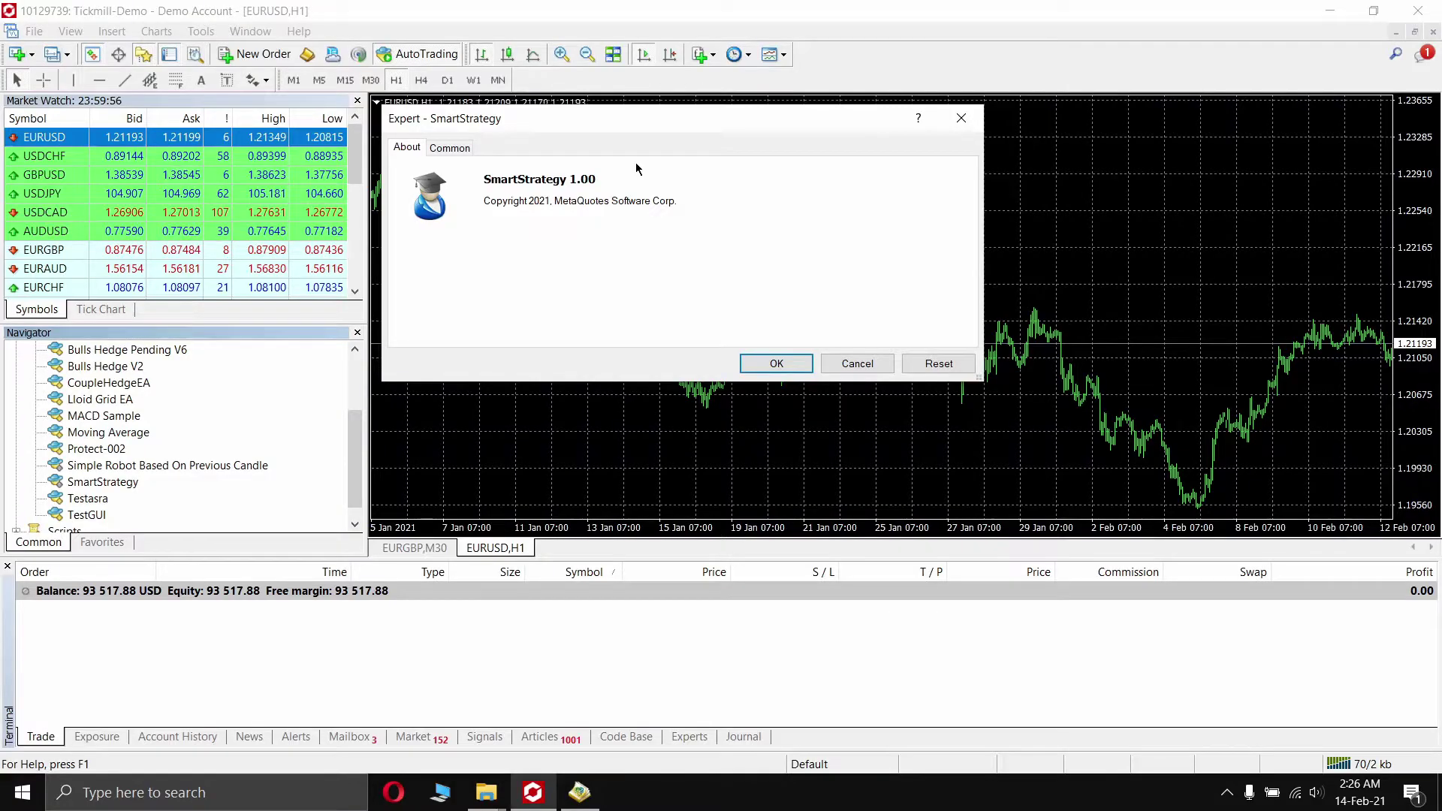
left_click(774, 363)
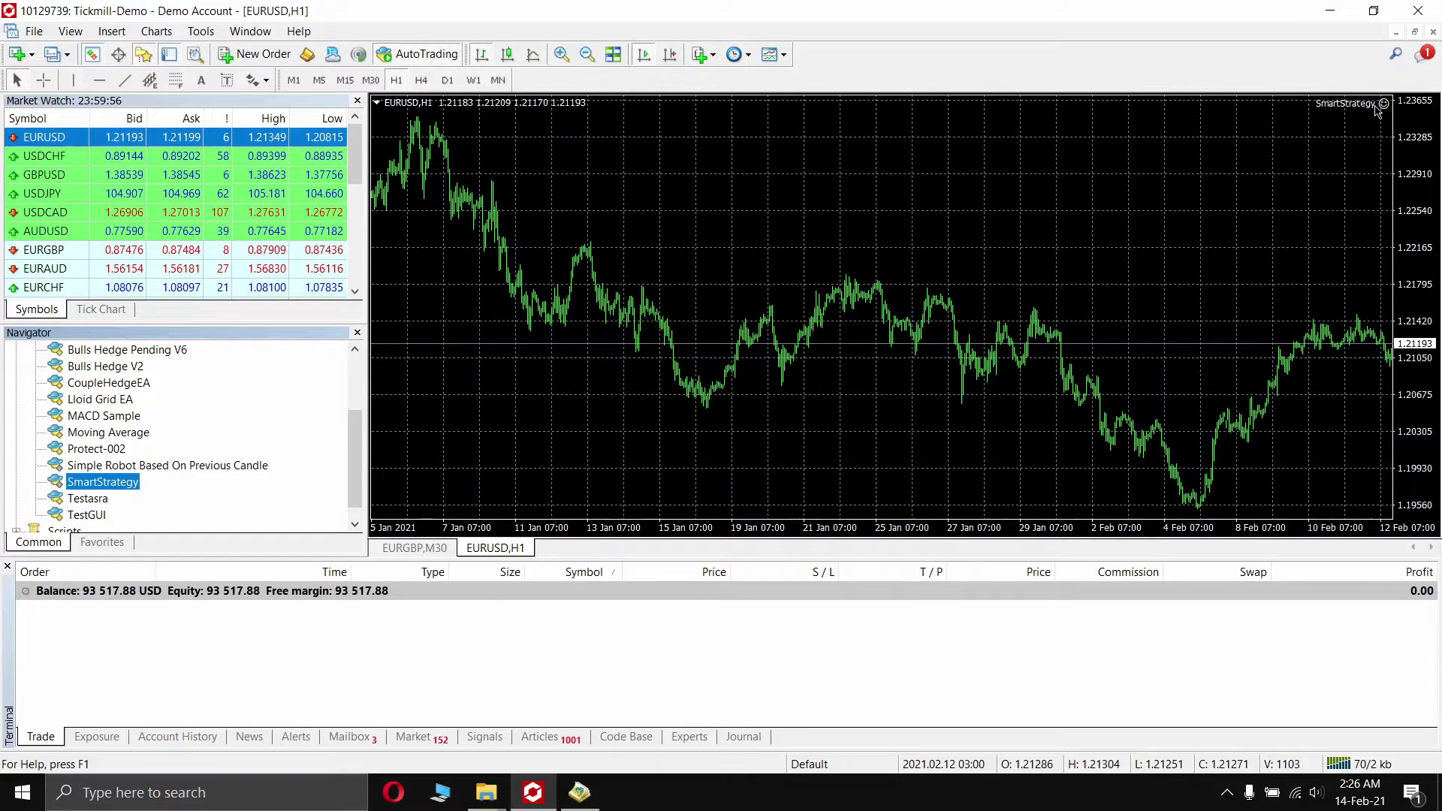
left_click_drag(833, 296, 816, 296)
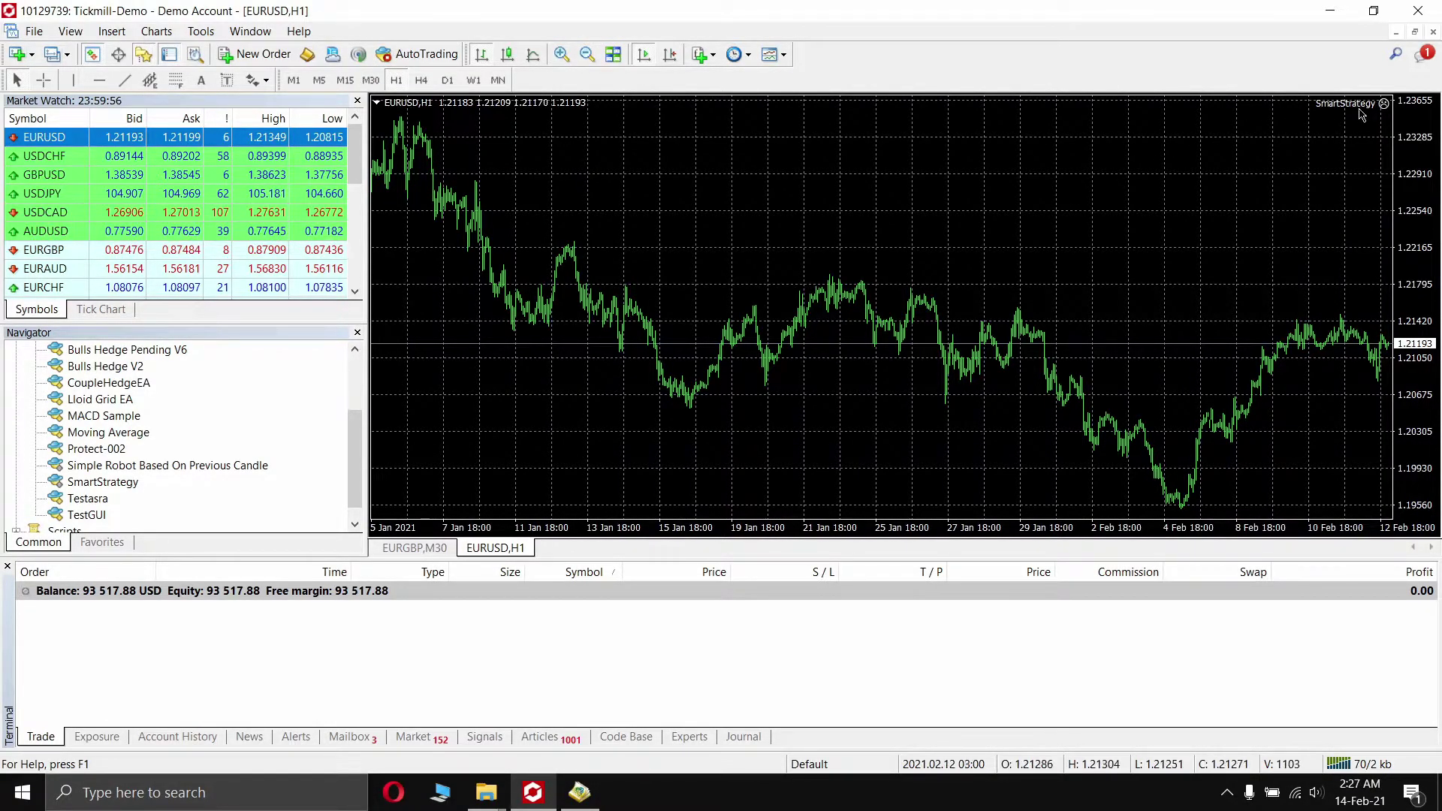
left_click_drag(1349, 109, 1363, 109)
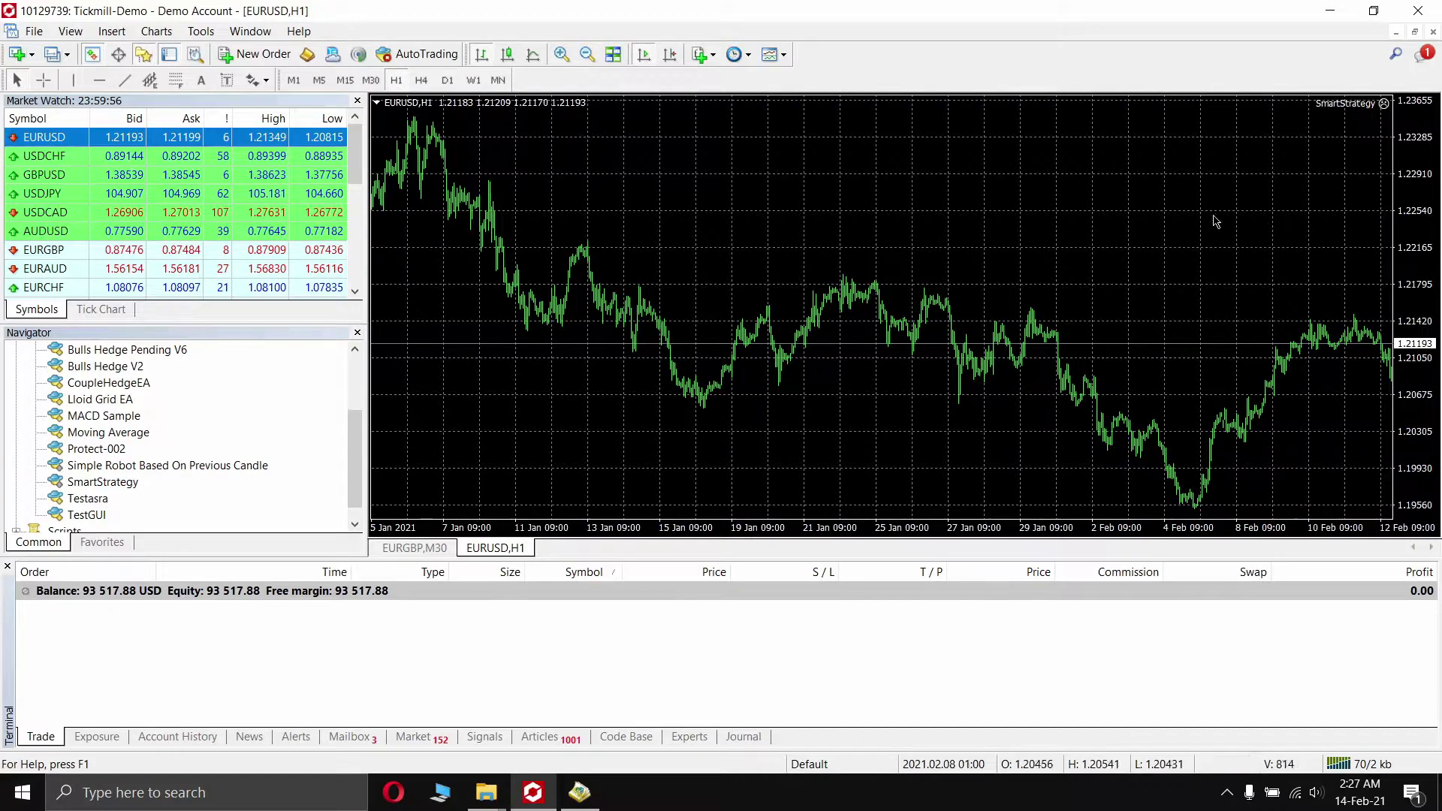
scroll(1117, 214, "down", 3)
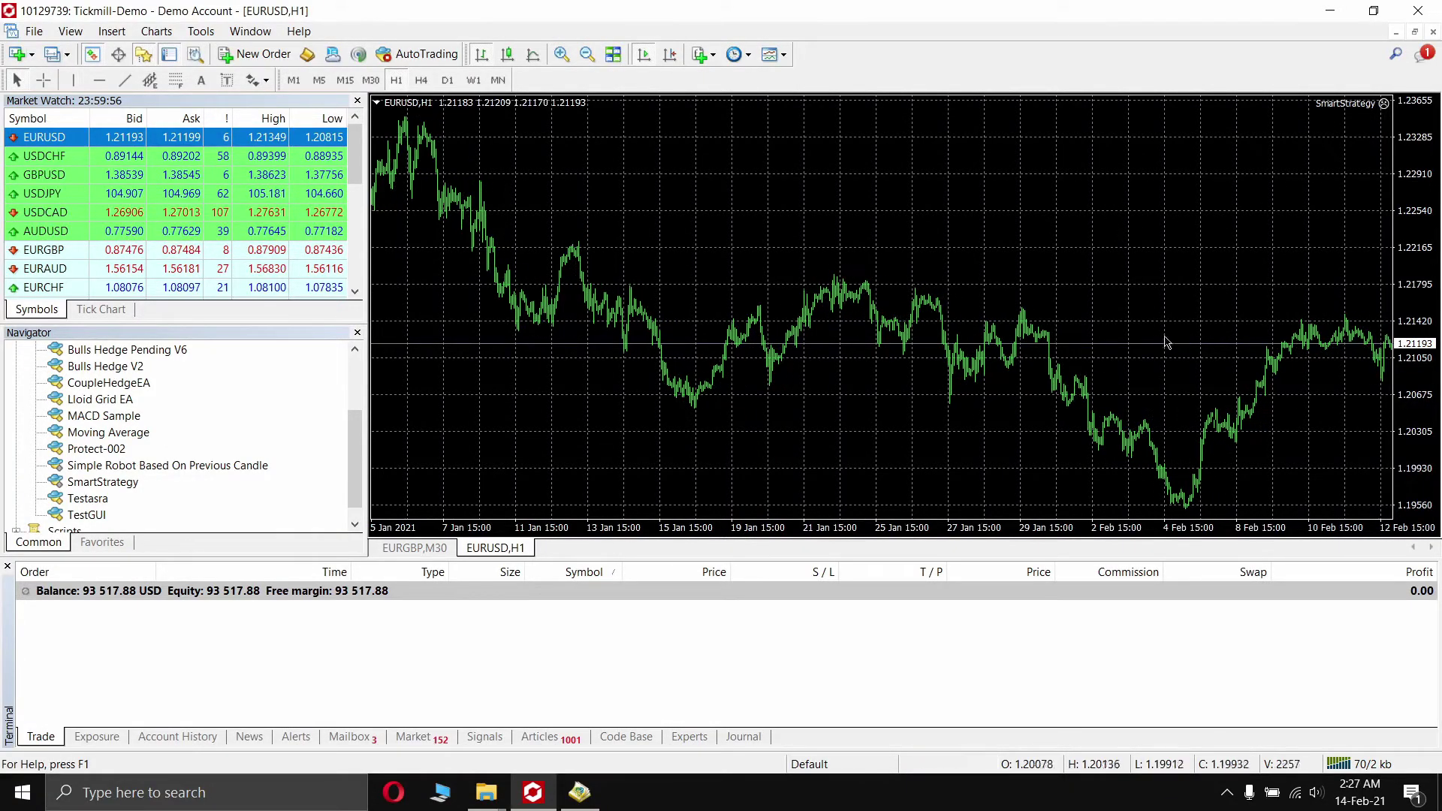